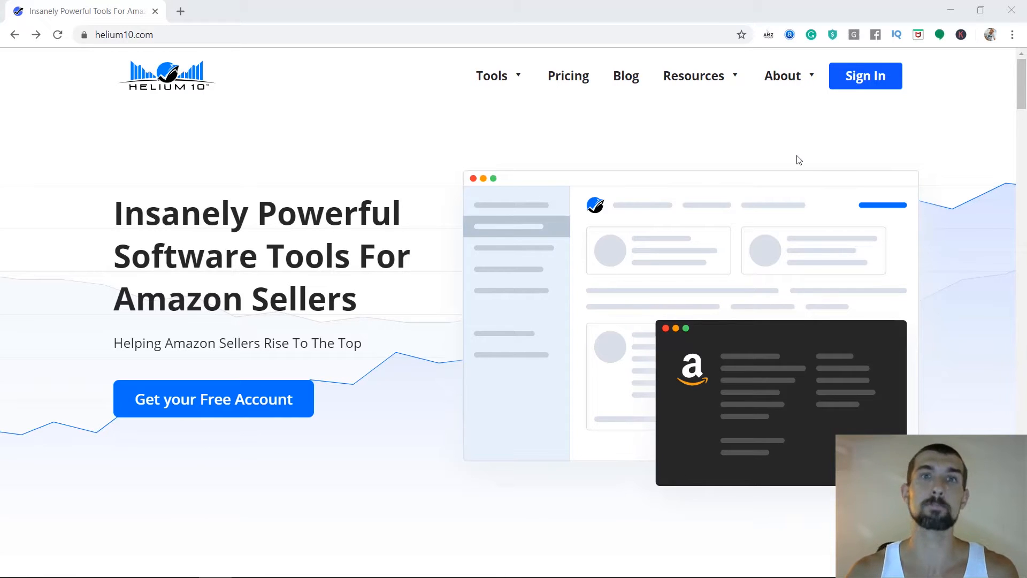
# Sign in to the members area and open the Magnet keyword research tool
pyautogui.click(856, 77)
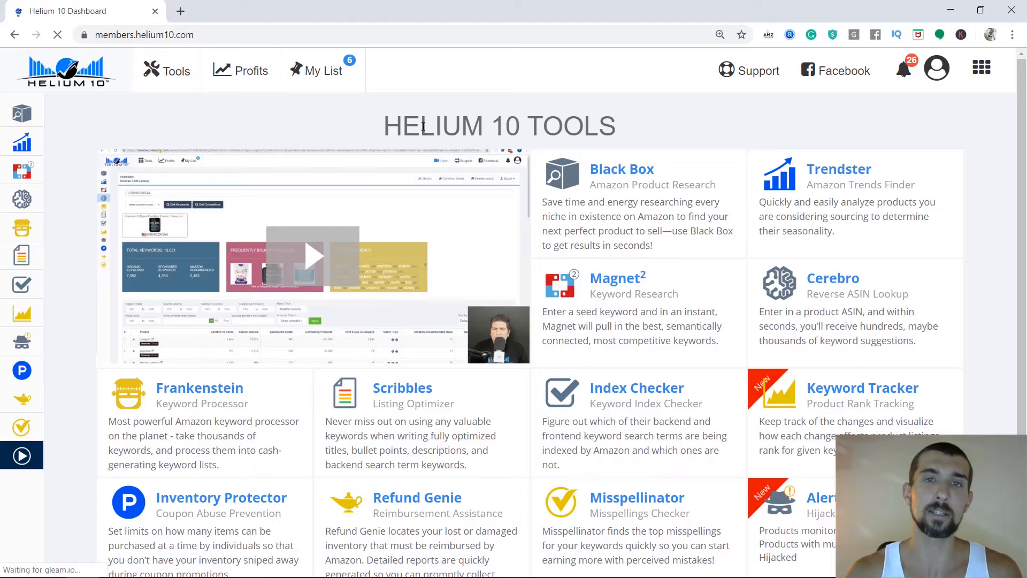
pyautogui.click(50, 171)
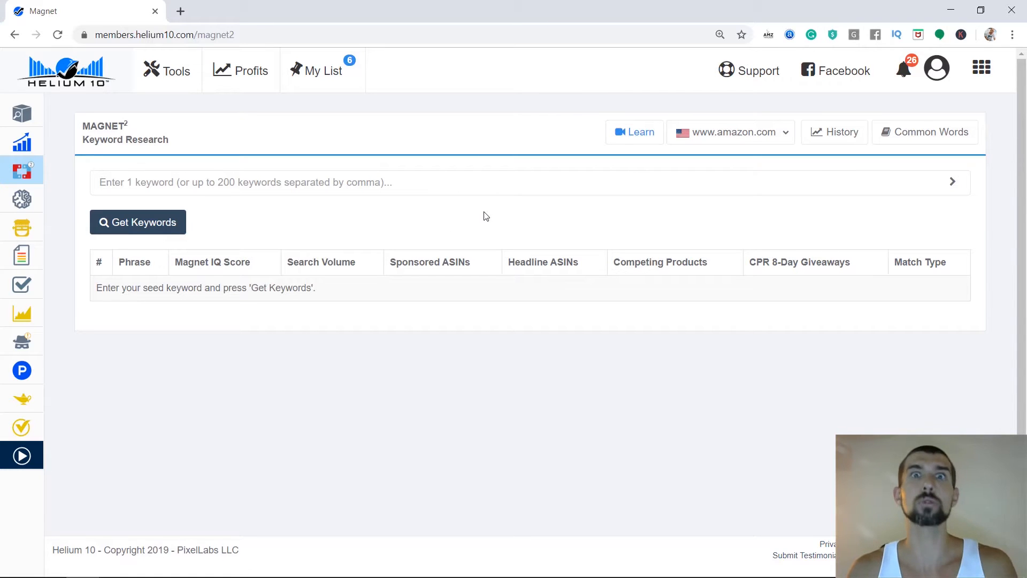
pyautogui.click(424, 190)
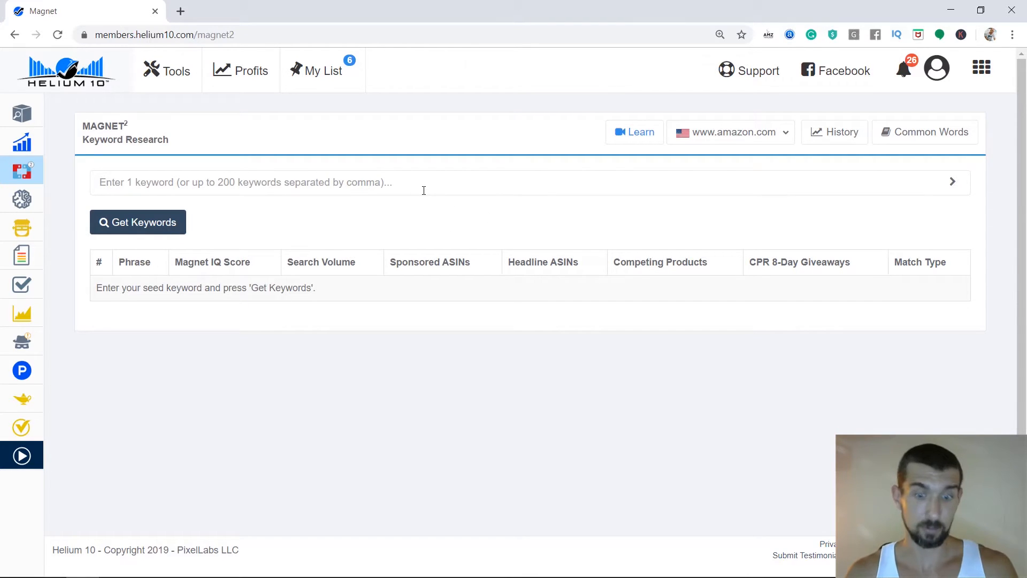
pyautogui.write('kitchen knife')
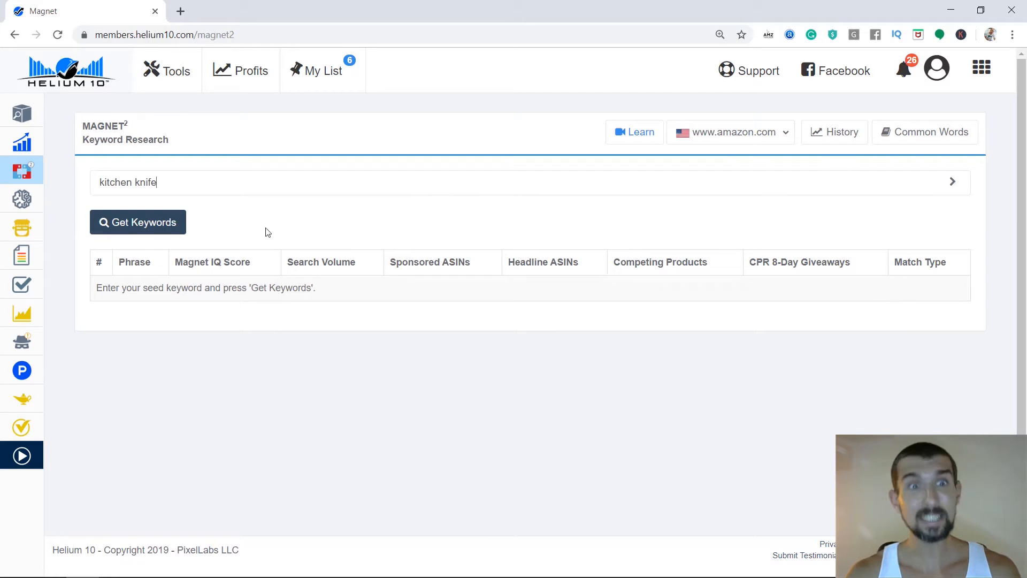
pyautogui.click(142, 220)
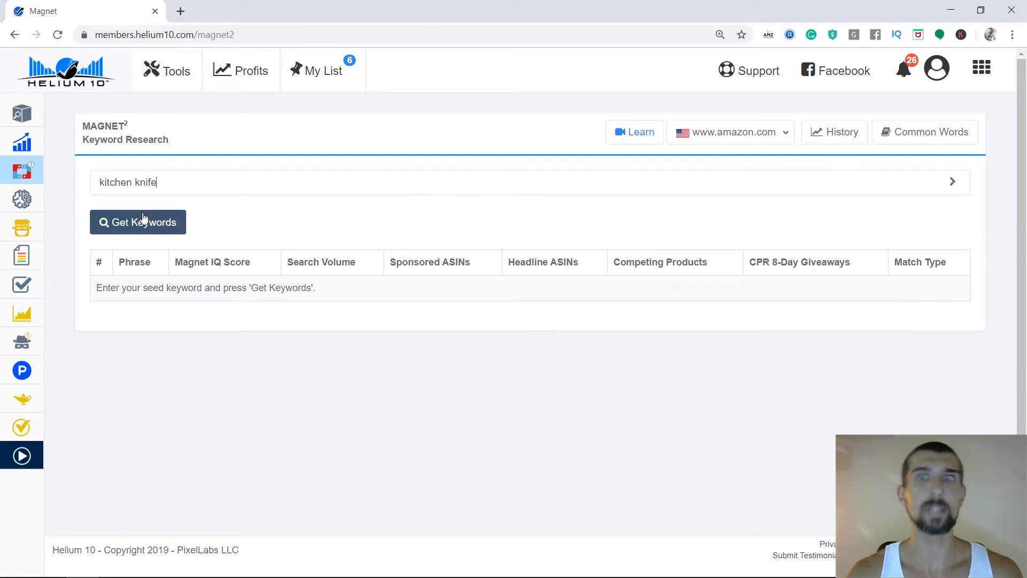
pyautogui.click(169, 230)
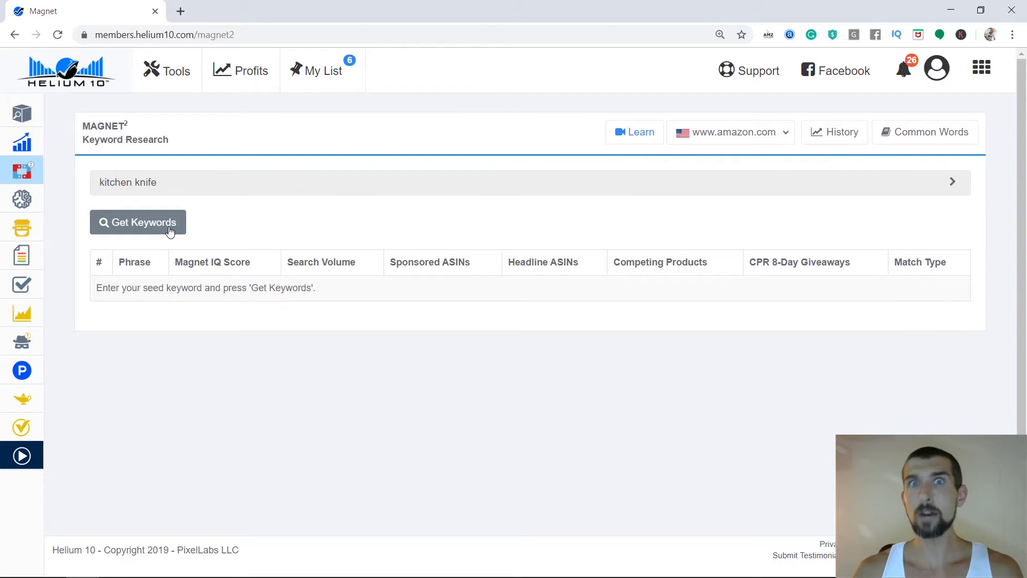
pyautogui.press('Return')
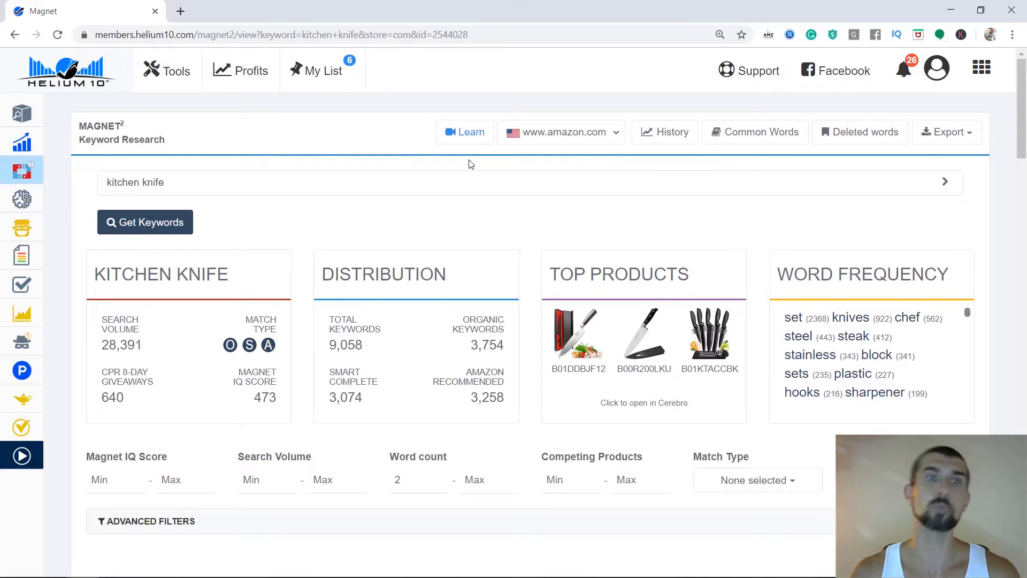
# Sort the kitchen knife keyword results by search volume, high to low
pyautogui.scroll(-1, 471, 165)
pyautogui.scroll(1, 188, 195)
pyautogui.scroll(-6, 348, 279)
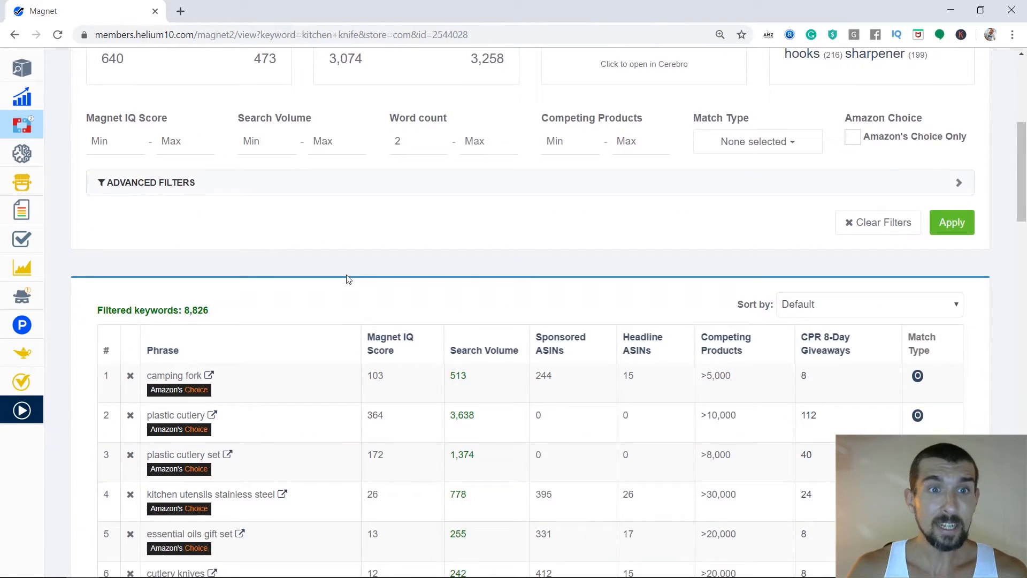
pyautogui.scroll(-4, 348, 279)
pyautogui.scroll(-1, 1022, 238)
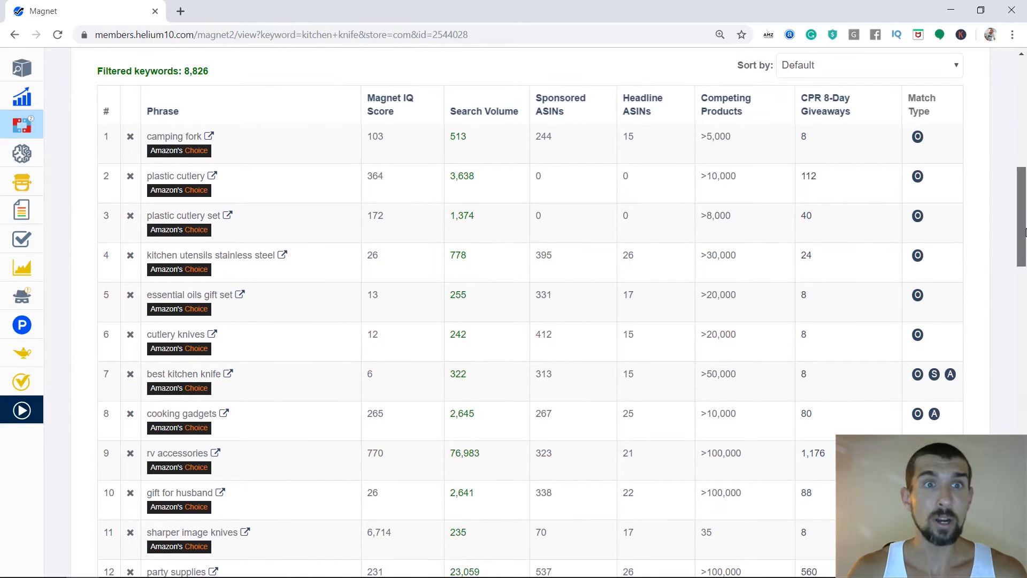
pyautogui.moveTo(1026, 232)
pyautogui.mouseDown()
pyautogui.moveTo(1026, 136)
pyautogui.moveTo(1026, 241)
pyautogui.mouseUp()
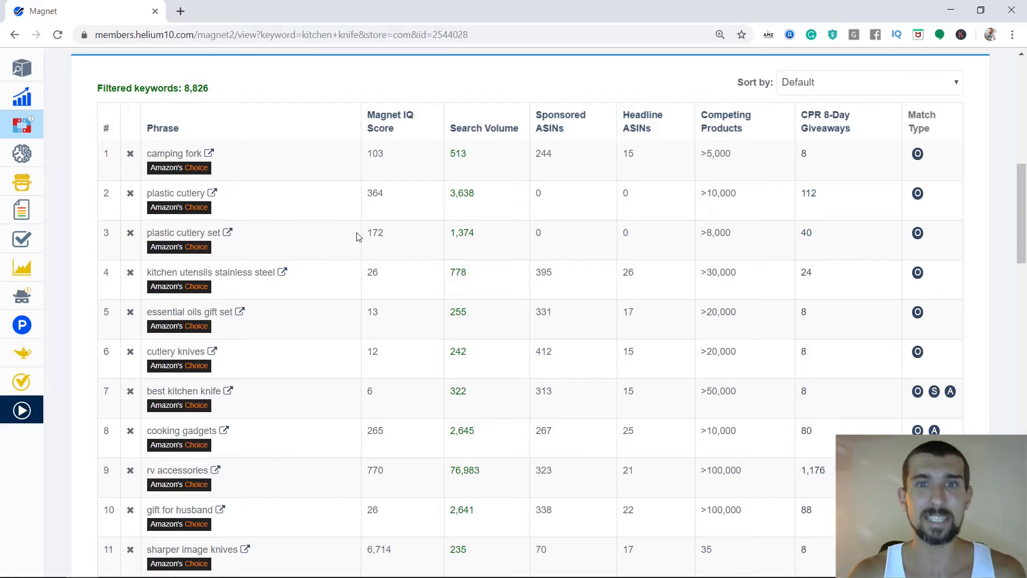
pyautogui.scroll(-1, 374, 241)
pyautogui.scroll(2, 527, 305)
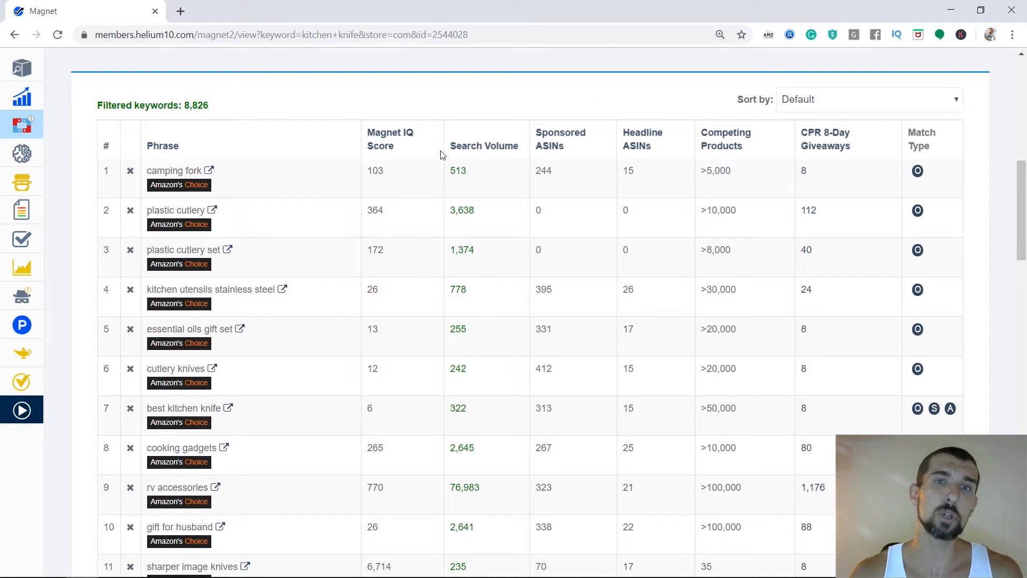
pyautogui.click(487, 156)
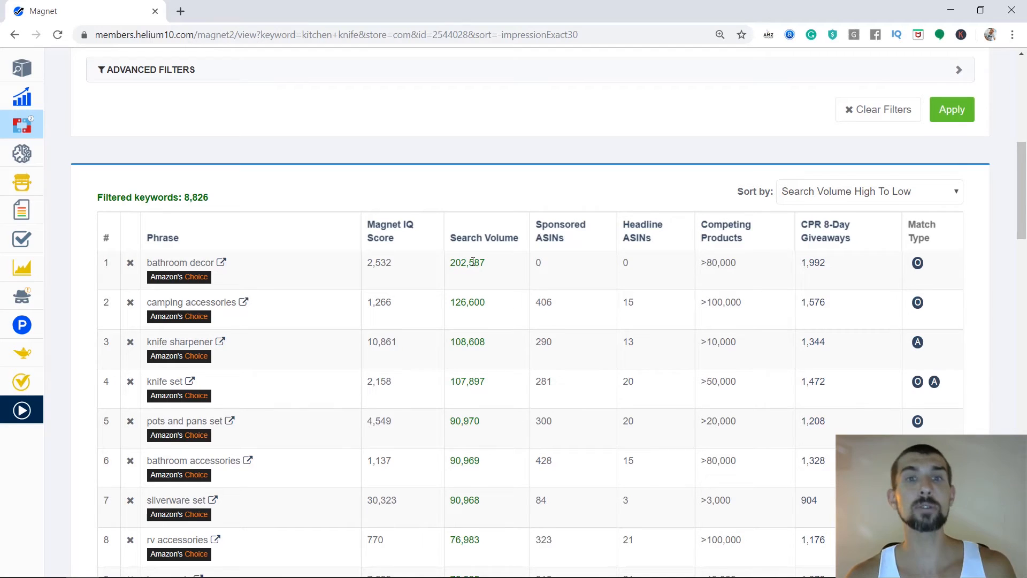
# Examine the top phrases in the sorted keyword list for relevance, including "knife sharpener", and check the word count filter
pyautogui.scroll(-1, 473, 262)
pyautogui.scroll(-1, 481, 268)
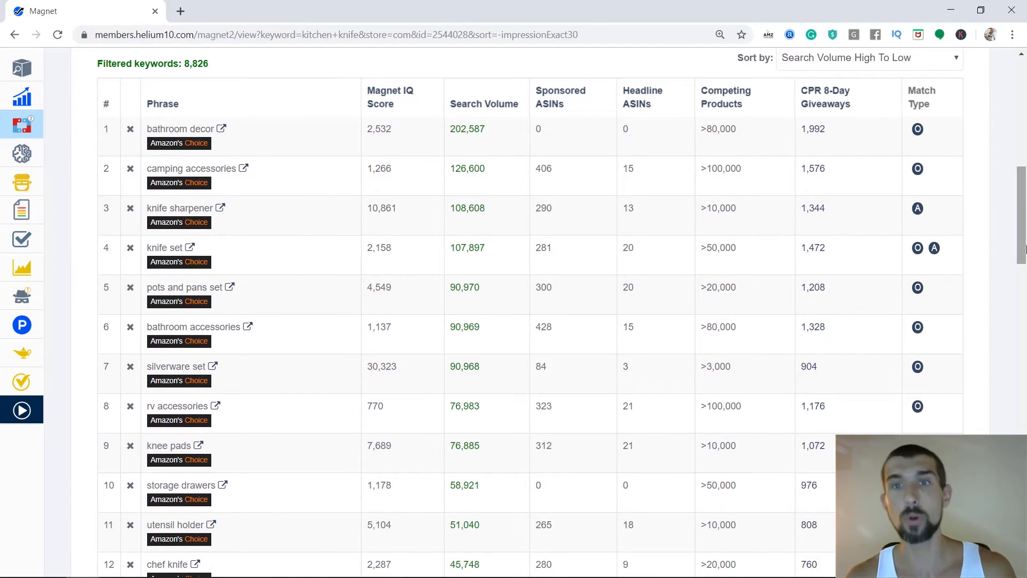
pyautogui.moveTo(1025, 249); pyautogui.dragTo(1025, 166)
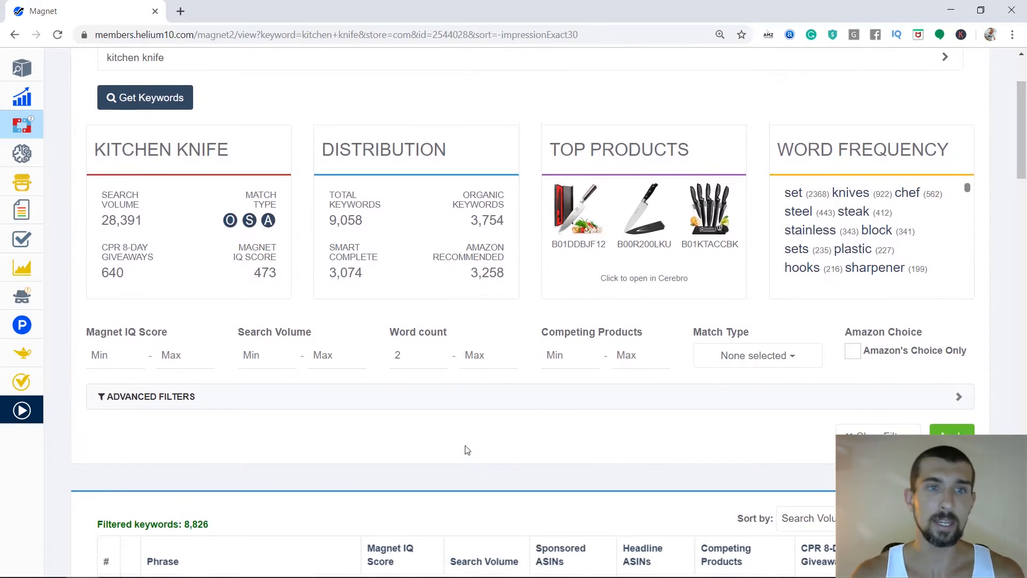
pyautogui.scroll(1, 465, 450)
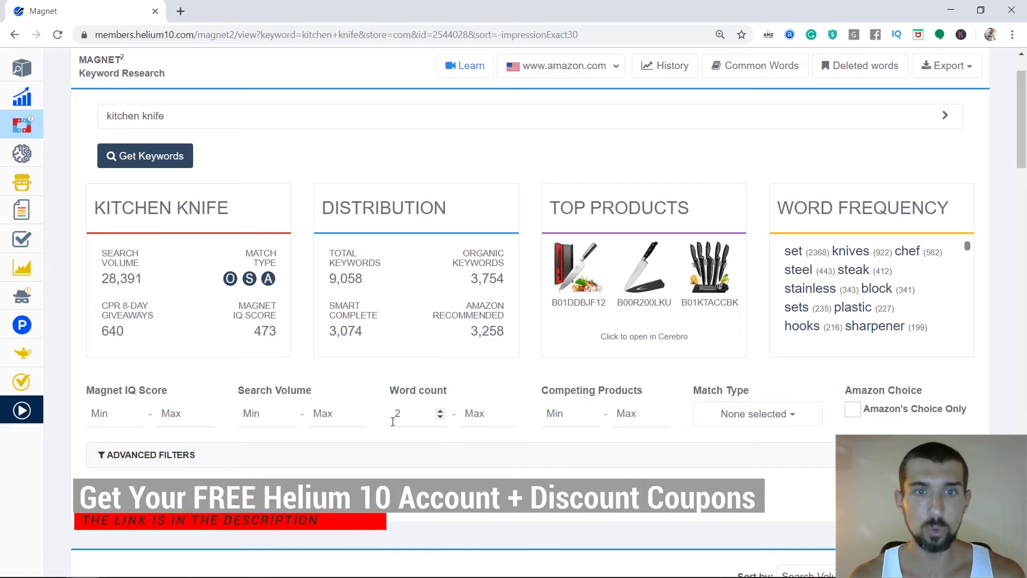
pyautogui.scroll(-5, 415, 431)
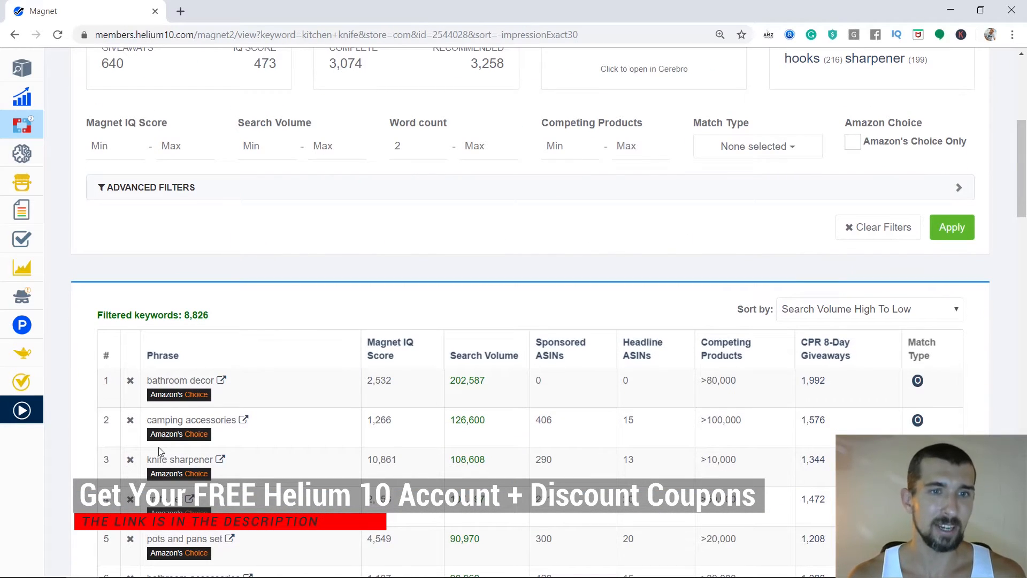
pyautogui.scroll(-1, 159, 428)
pyautogui.moveTo(148, 393); pyautogui.dragTo(286, 399)
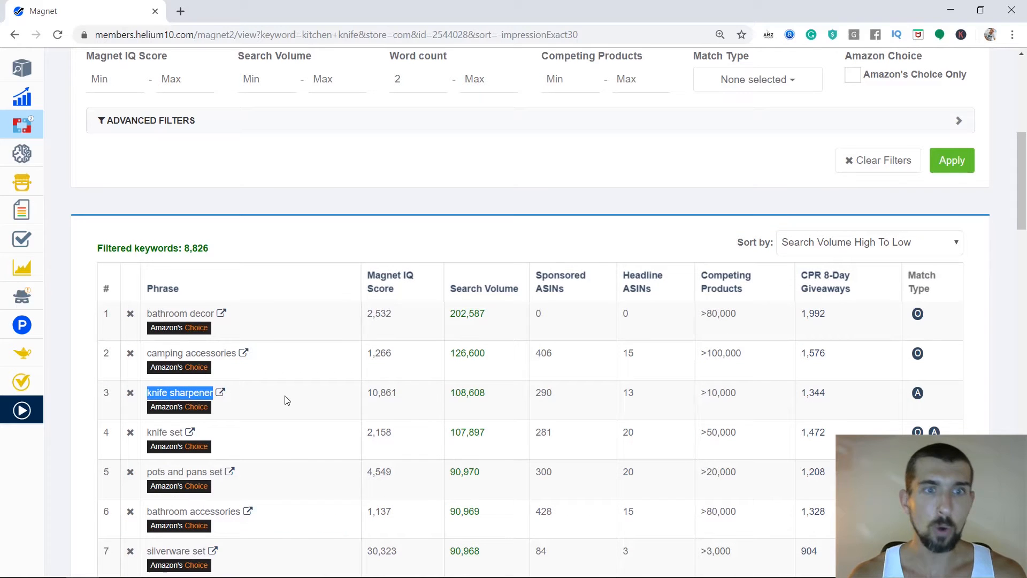
pyautogui.click(287, 400)
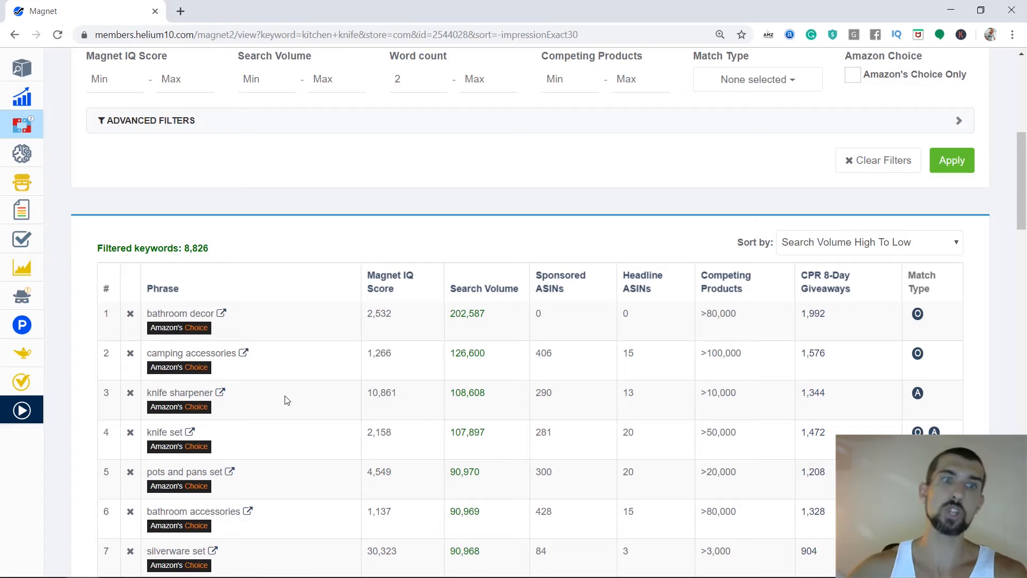
pyautogui.scroll(4, 287, 400)
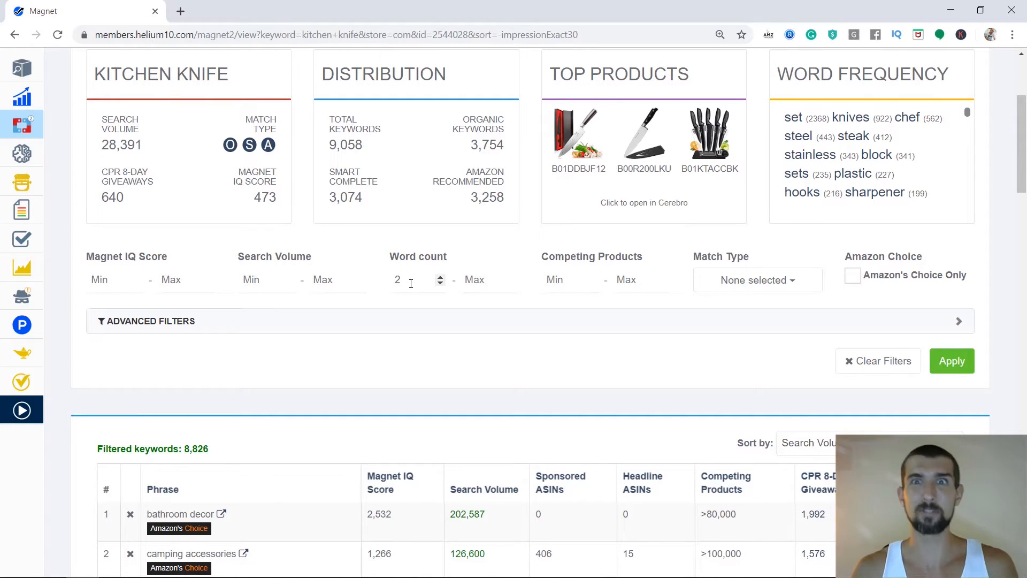
pyautogui.click(440, 285)
pyautogui.write('2')
pyautogui.click(448, 327)
pyautogui.scroll(2, 399, 348)
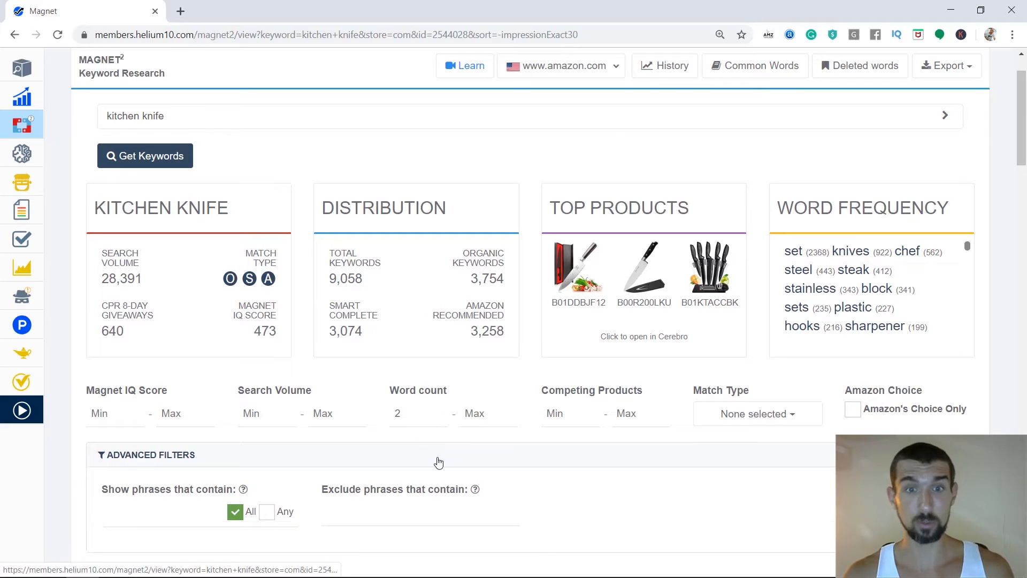
pyautogui.click(435, 458)
pyautogui.scroll(-1, 437, 407)
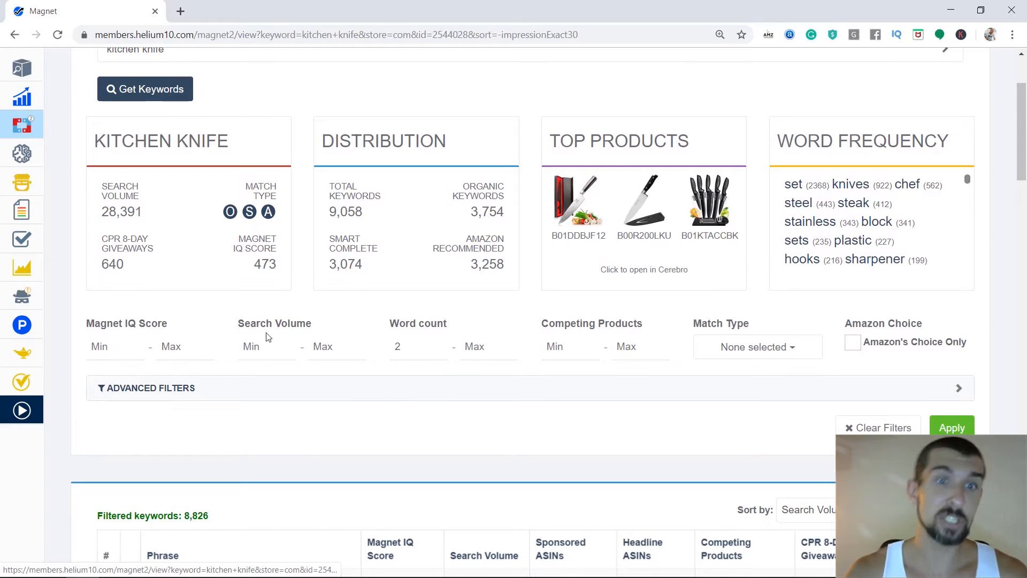
# Filter the keyword list to a minimum search volume of 100 and check the filtered keyword count
pyautogui.scroll(-2, 333, 383)
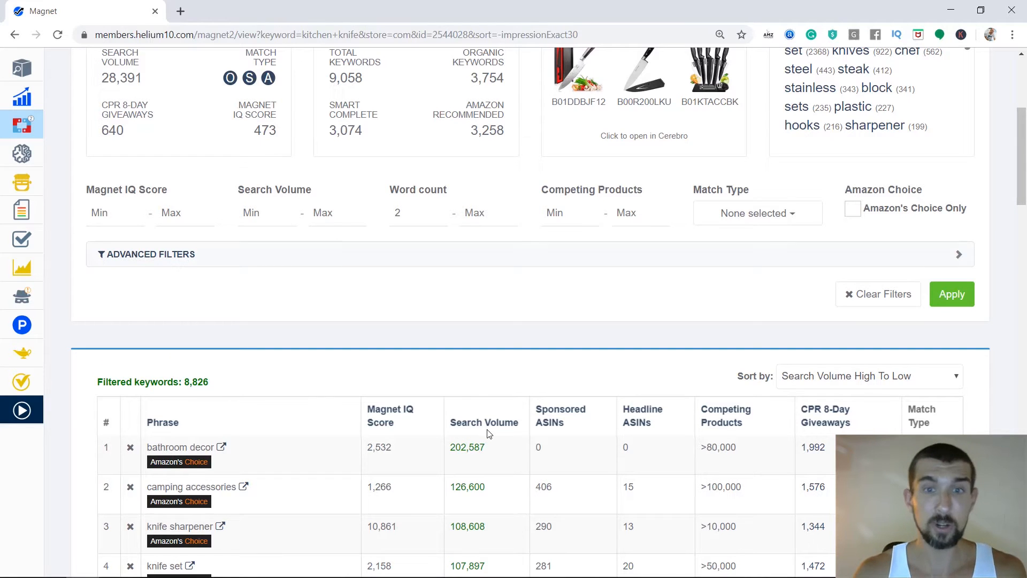
pyautogui.moveTo(487, 427)
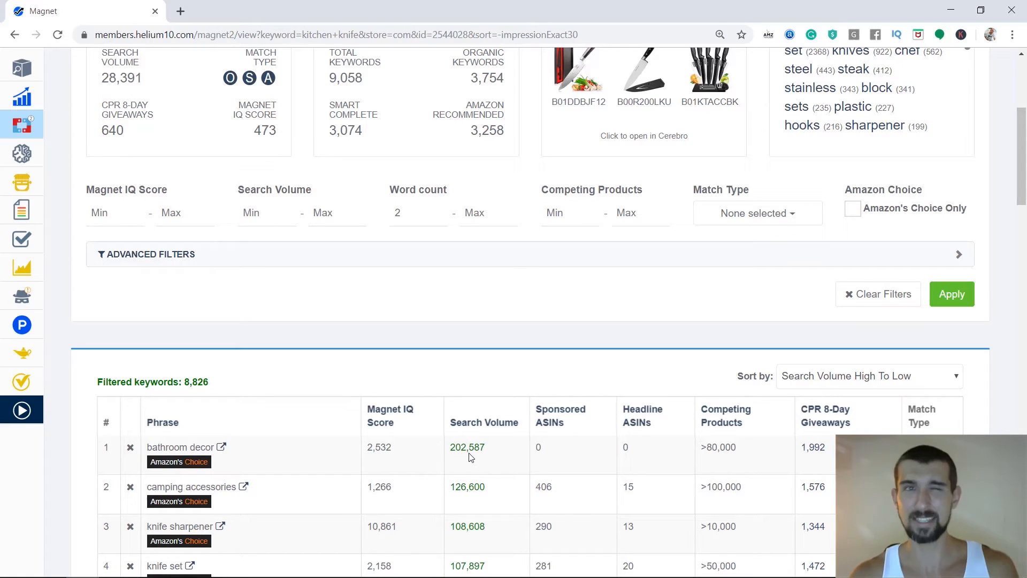
pyautogui.click(268, 214)
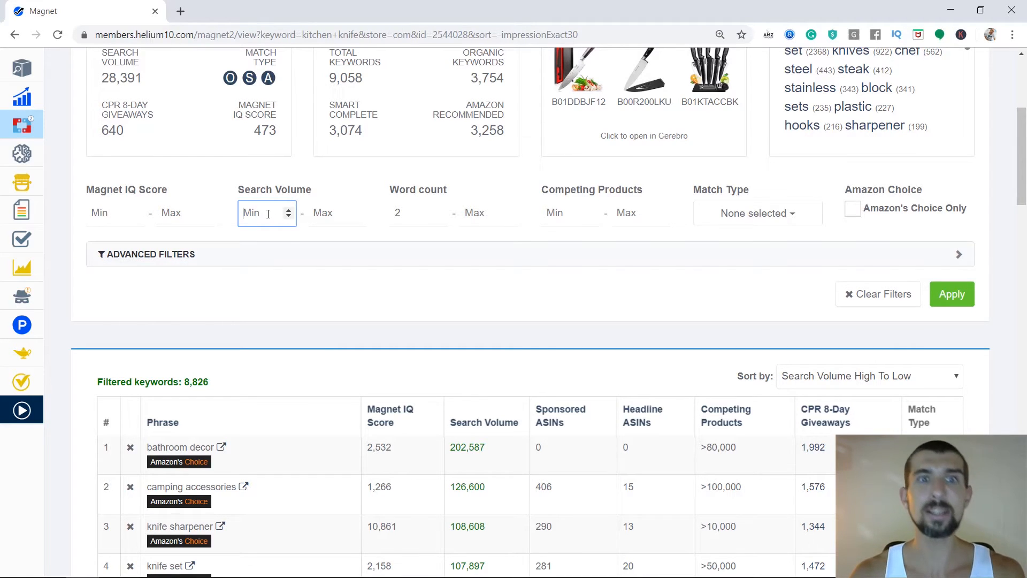
pyautogui.write('1')
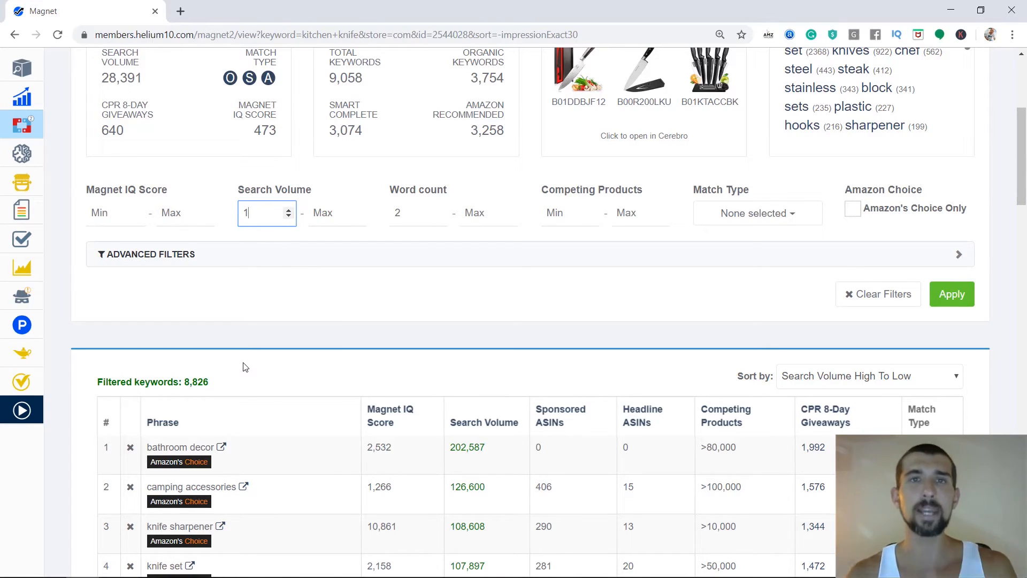
pyautogui.write('00')
pyautogui.click(273, 238)
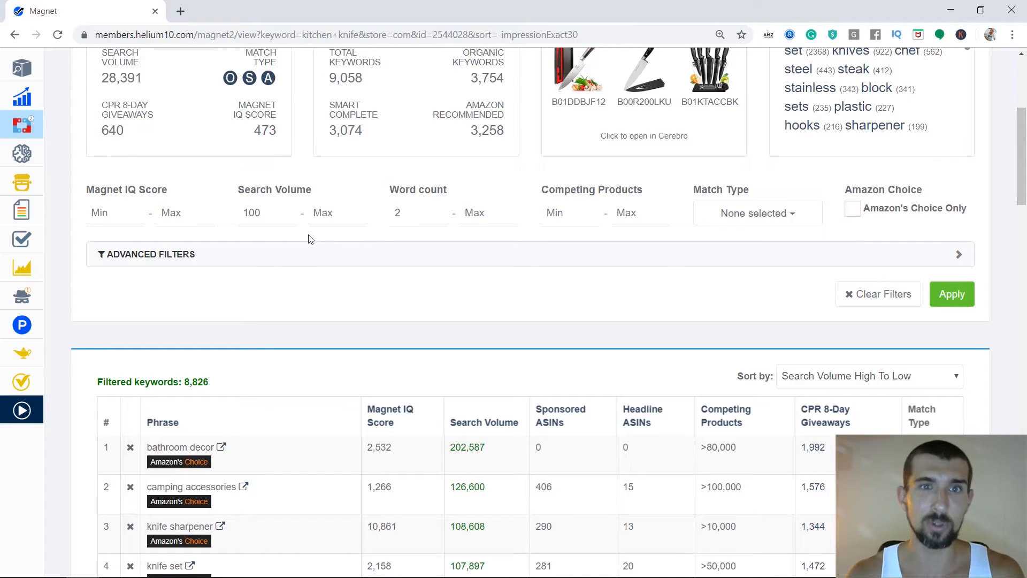
pyautogui.click(957, 303)
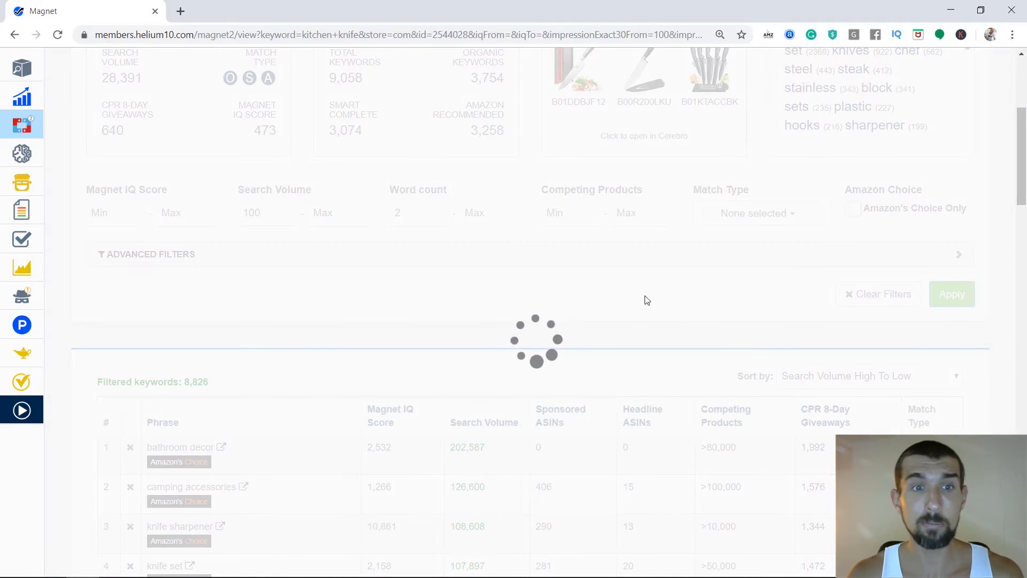
pyautogui.moveTo(187, 382); pyautogui.dragTo(211, 383)
pyautogui.click(210, 385)
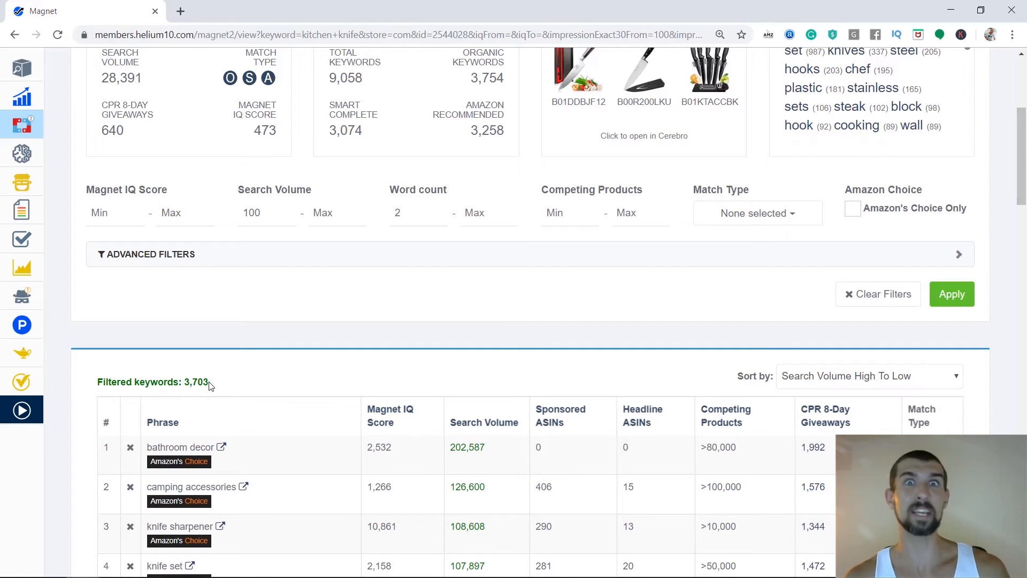
# Review the frequent words and enter "set" as a term to exclude in the advanced filters
pyautogui.scroll(1, 259, 360)
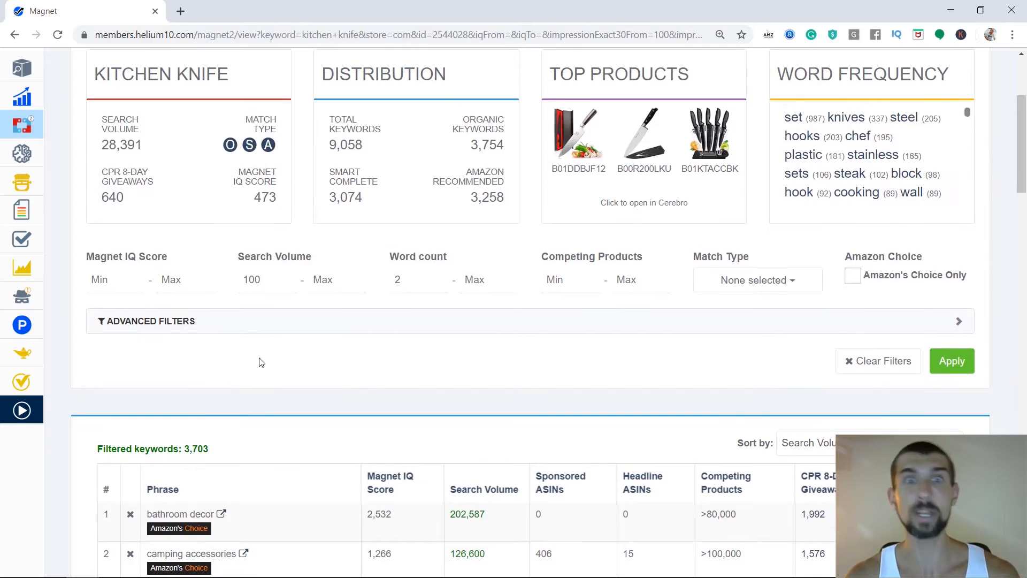
pyautogui.scroll(2, 428, 406)
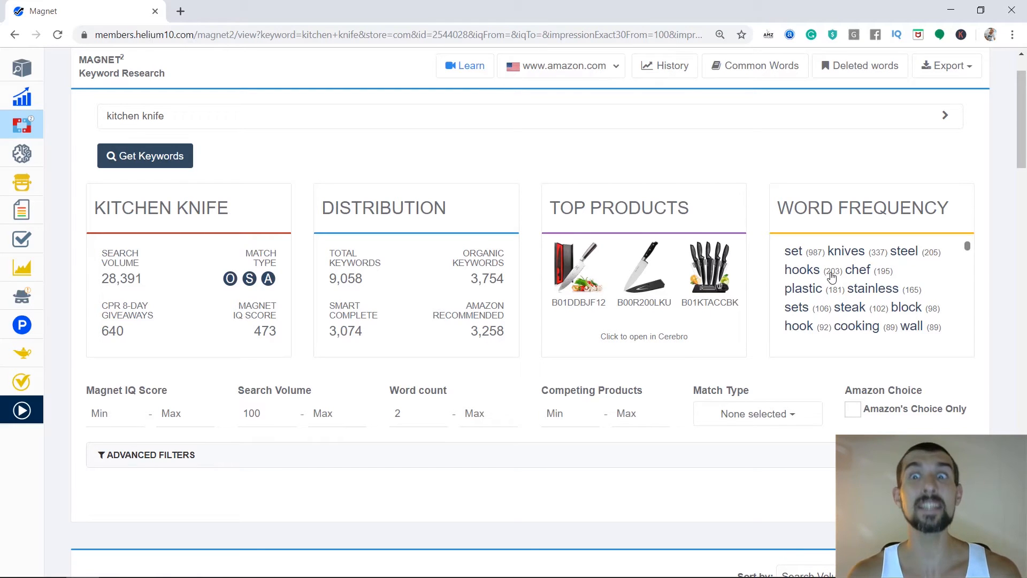
pyautogui.scroll(-6, 316, 337)
pyautogui.scroll(8, 201, 276)
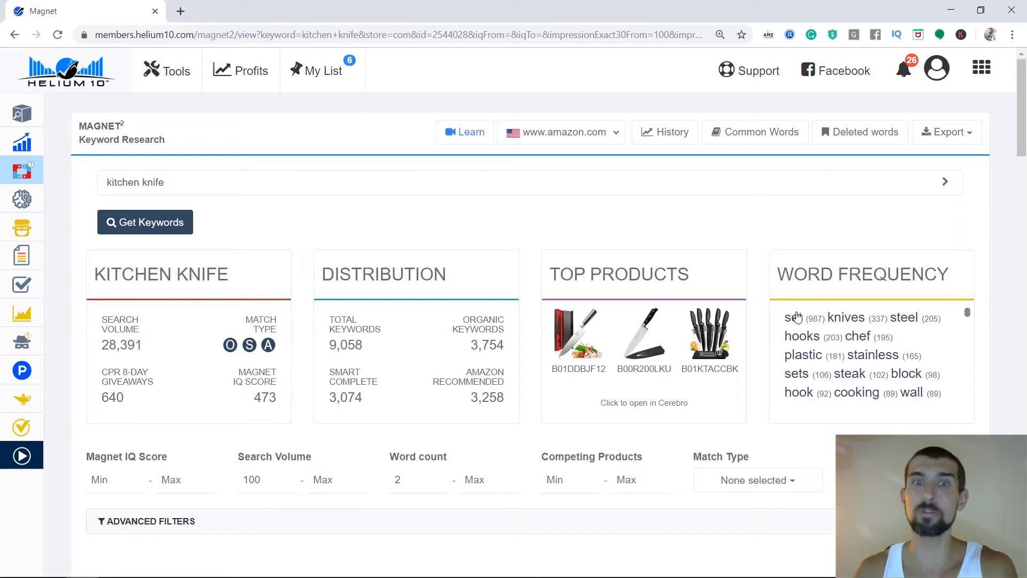
pyautogui.scroll(-3, 482, 374)
pyautogui.click(230, 393)
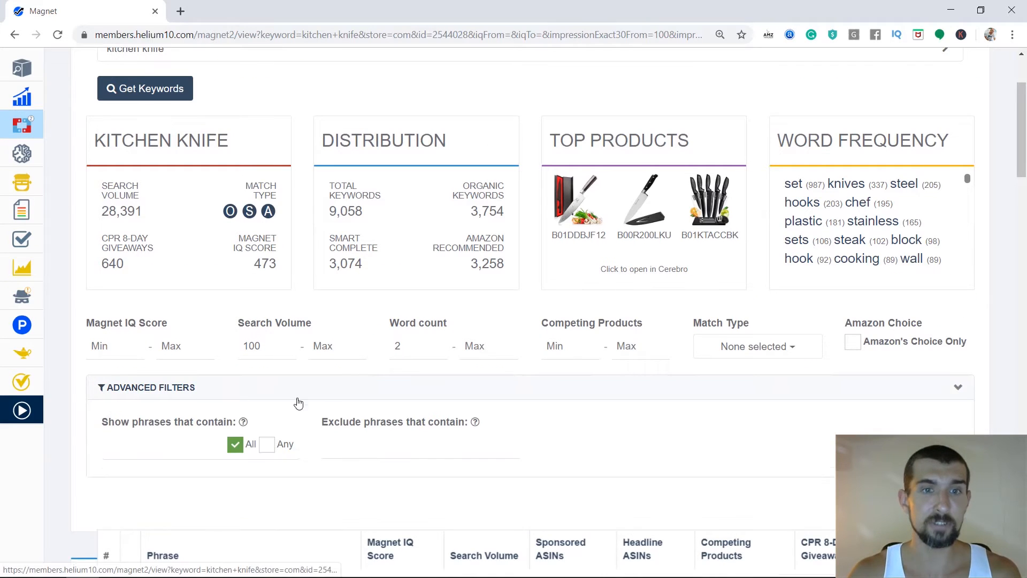
pyautogui.scroll(1, 513, 446)
pyautogui.scroll(-1, 513, 446)
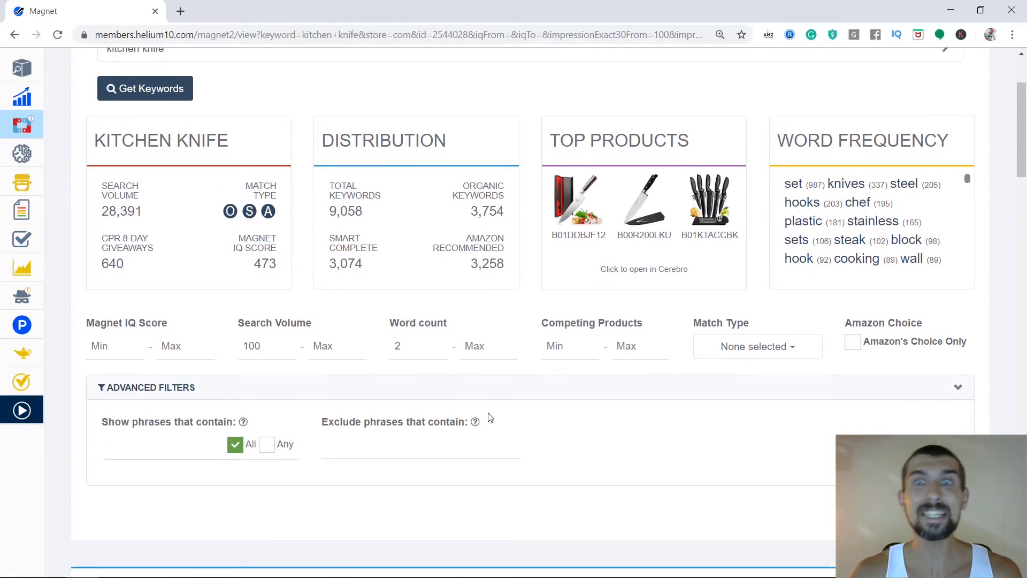
pyautogui.click(413, 444)
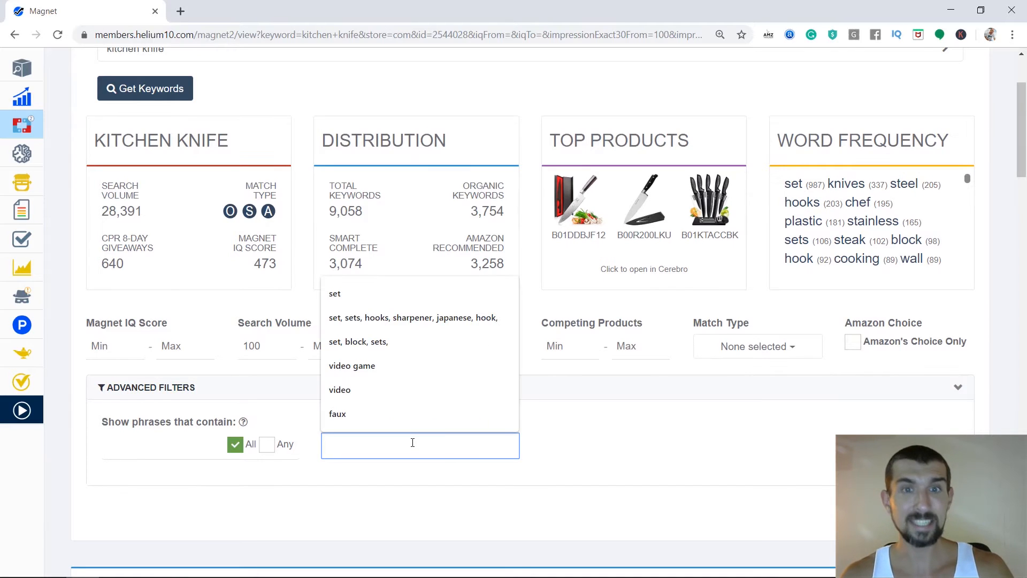
pyautogui.write('set')
pyautogui.click(460, 432)
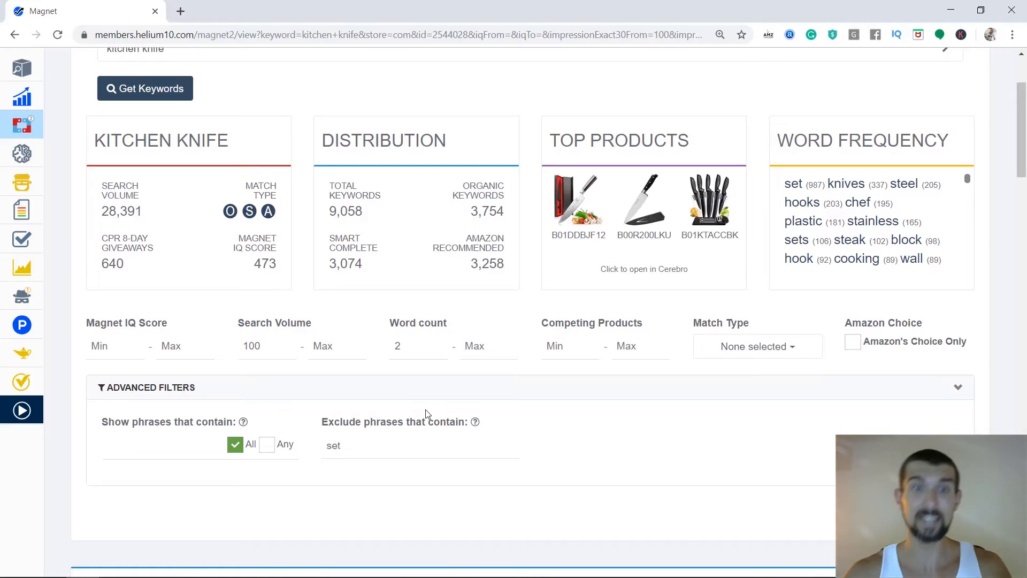
# Apply the filter that excludes phrases containing "set" and check the filtered keyword count
pyautogui.click(952, 513)
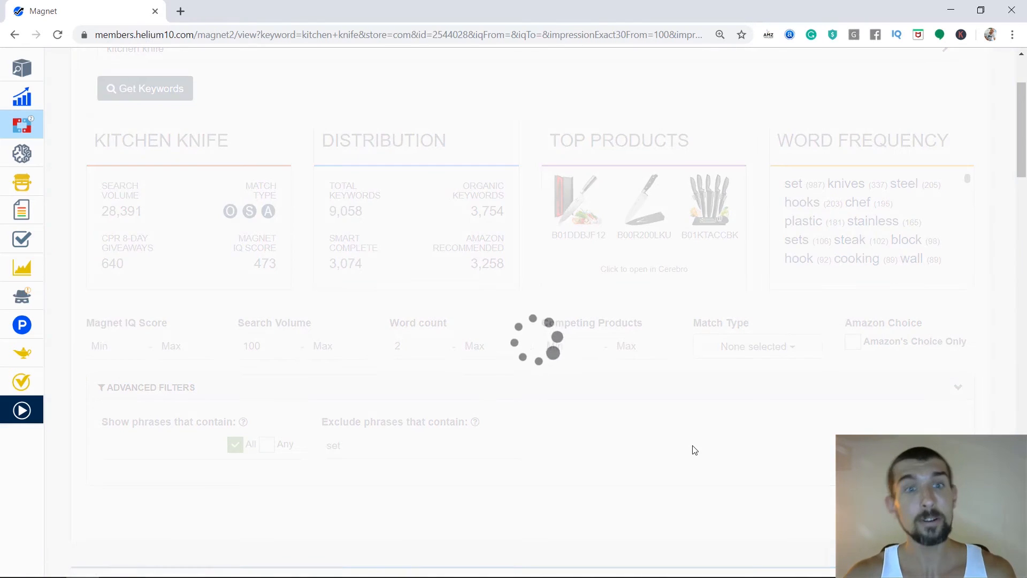
pyautogui.scroll(-3, 222, 436)
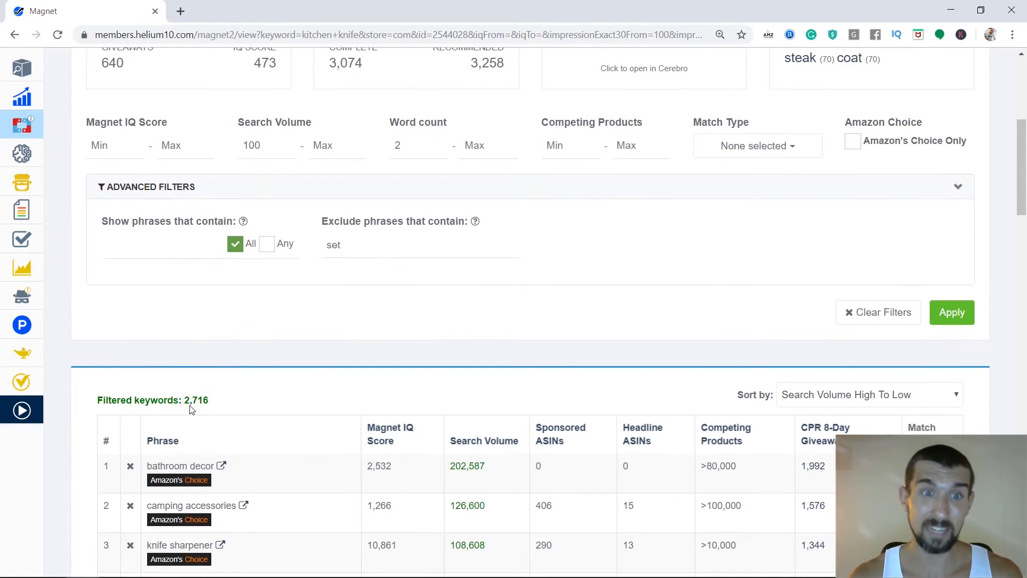
pyautogui.scroll(2, 346, 368)
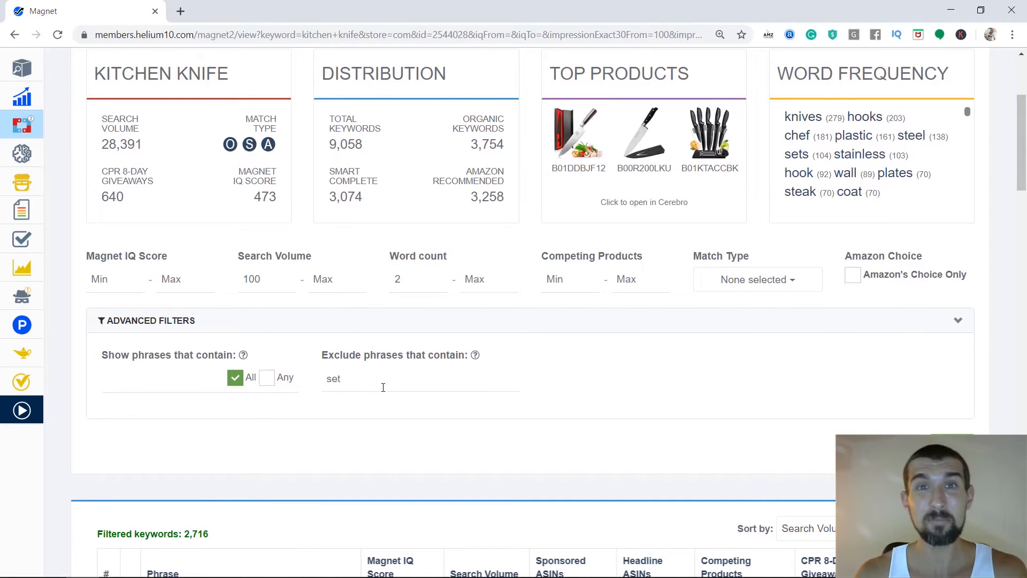
# Look through the word frequency list and filter the keywords to phrases containing "professional"
pyautogui.scroll(2, 387, 386)
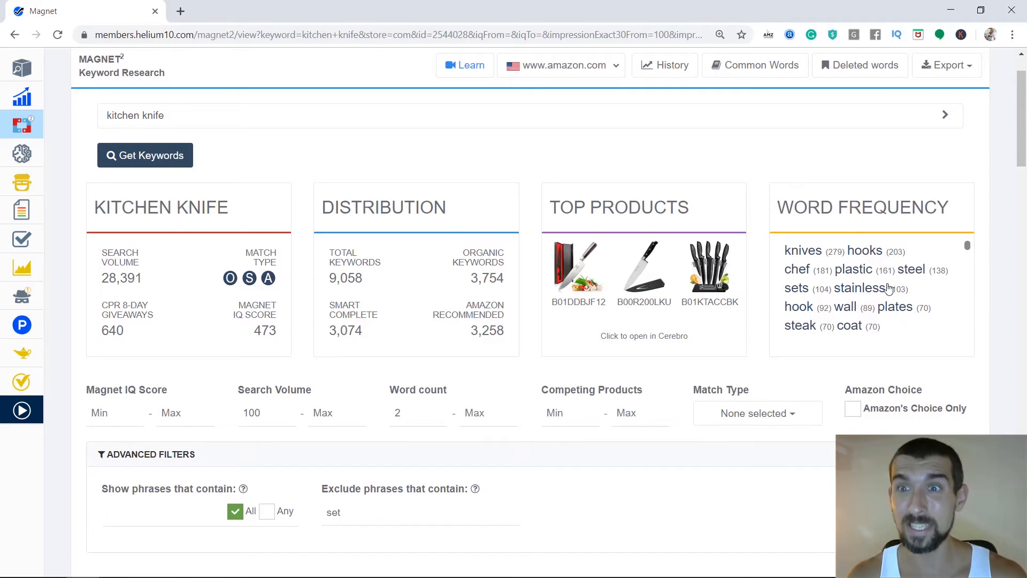
pyautogui.scroll(-5, 958, 258)
pyautogui.scroll(8, 968, 251)
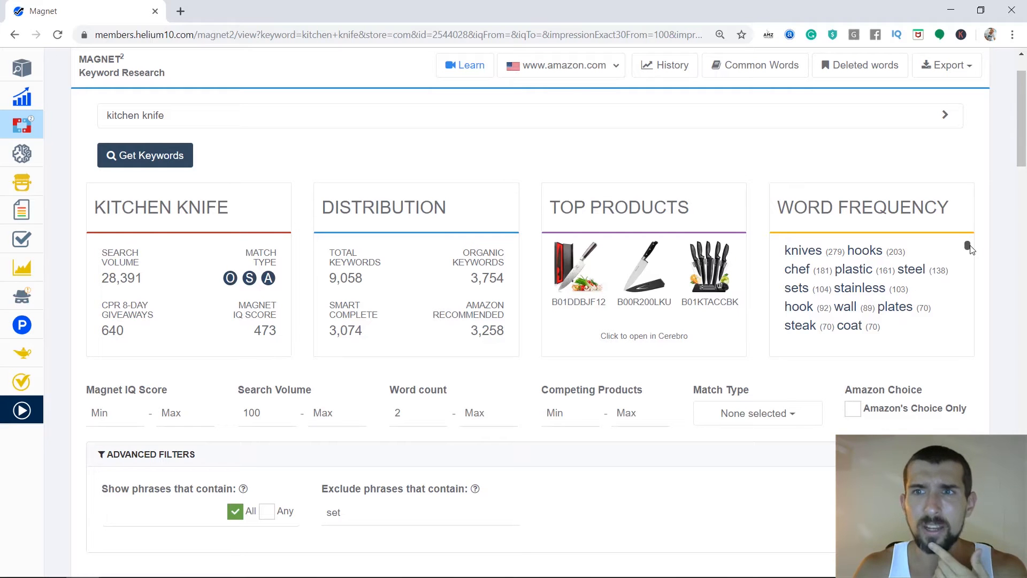
pyautogui.scroll(-5, 969, 248)
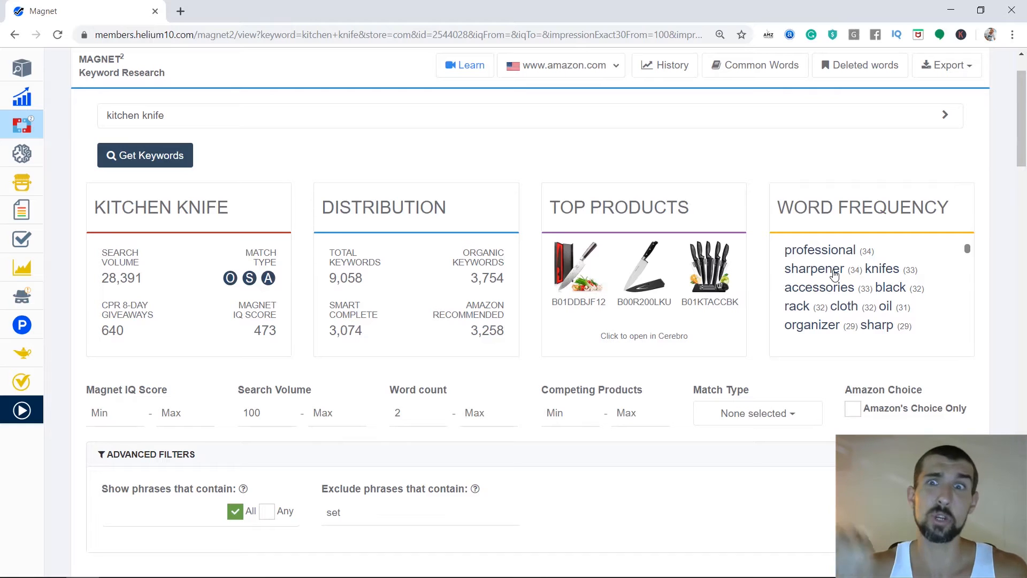
pyautogui.scroll(1, 835, 274)
pyautogui.scroll(-1, 827, 265)
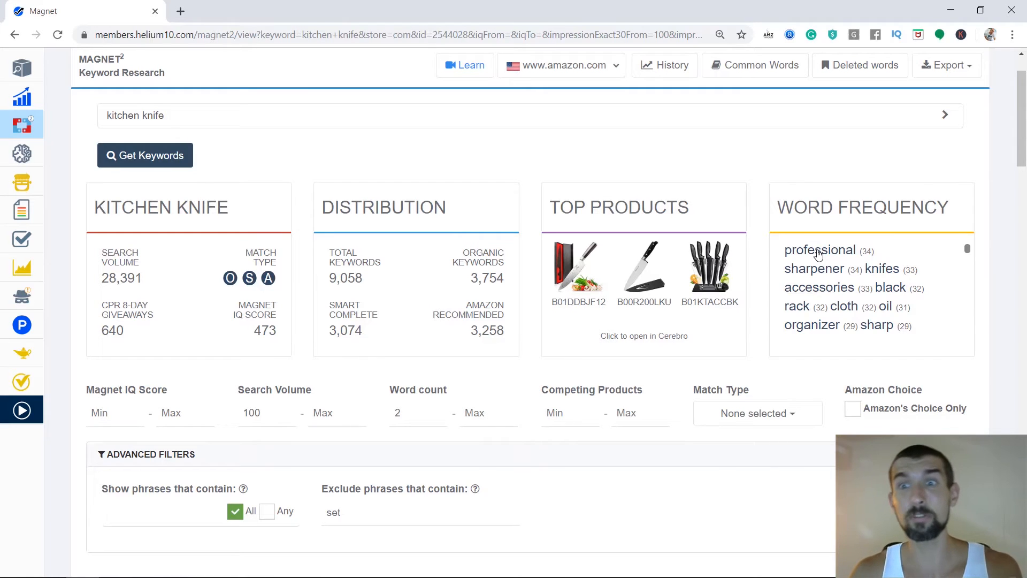
pyautogui.click(819, 252)
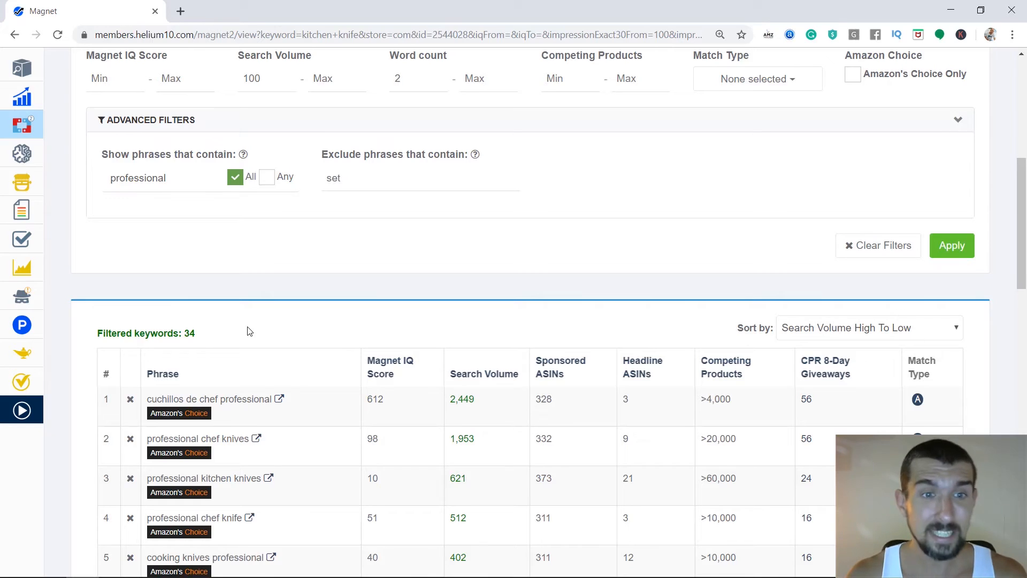
# Examine the filtered "professional" phrases and their search volumes for relevance to the kitchen knife
pyautogui.scroll(-1, 251, 327)
pyautogui.scroll(4, 195, 283)
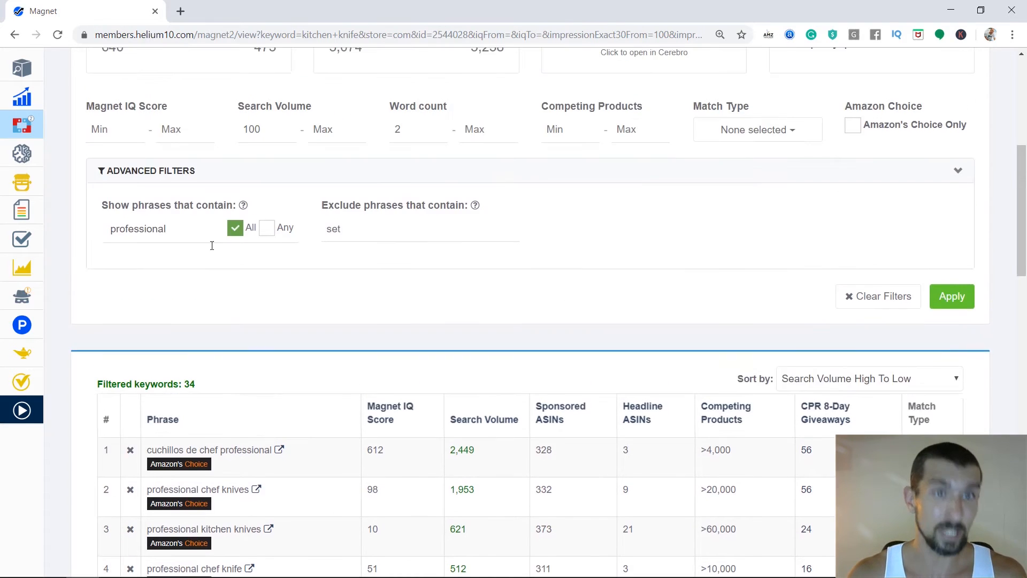
pyautogui.scroll(-5, 158, 348)
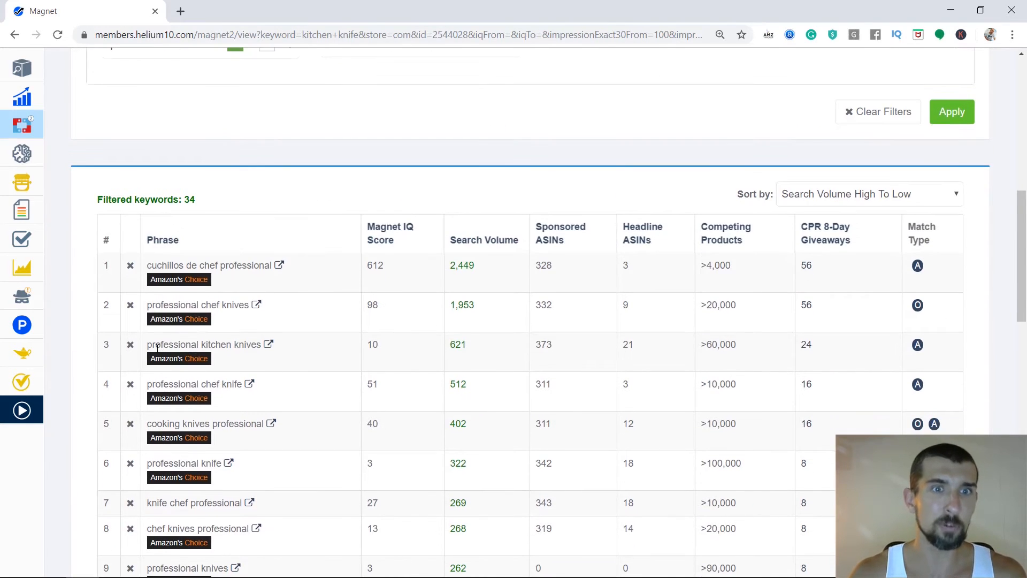
pyautogui.scroll(-1, 254, 343)
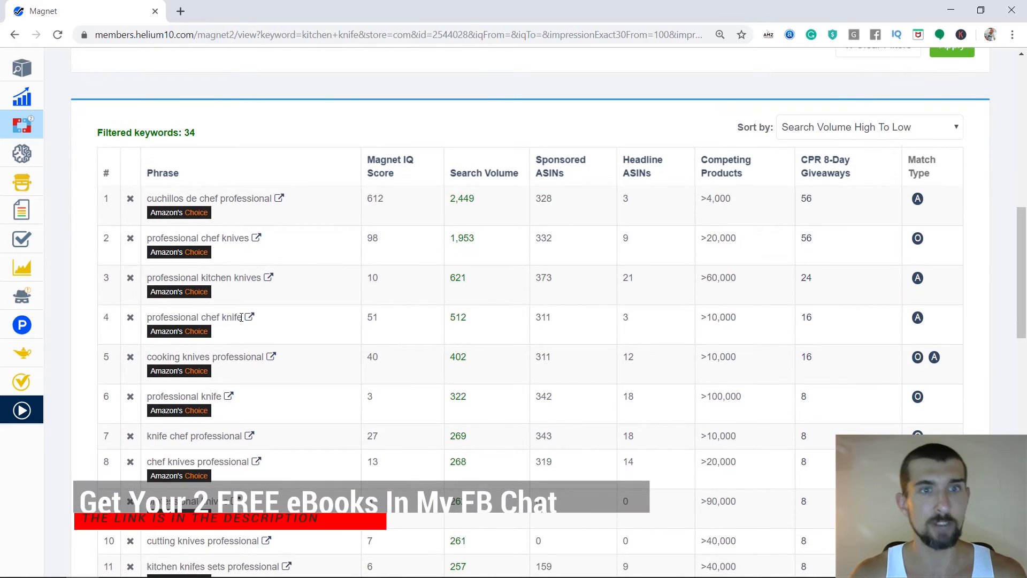
pyautogui.scroll(1, 257, 305)
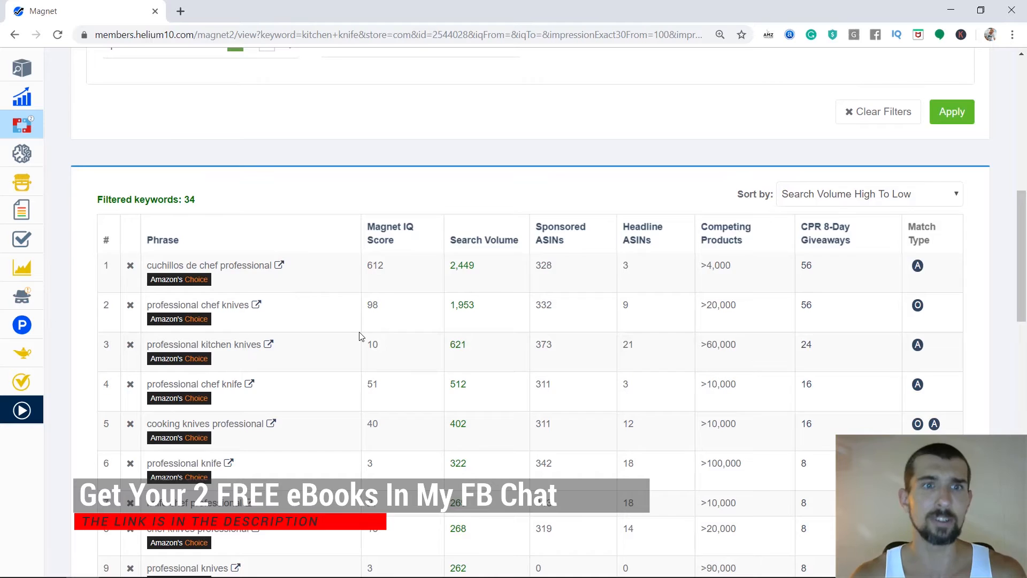
pyautogui.scroll(1, 361, 337)
pyautogui.scroll(-1, 374, 346)
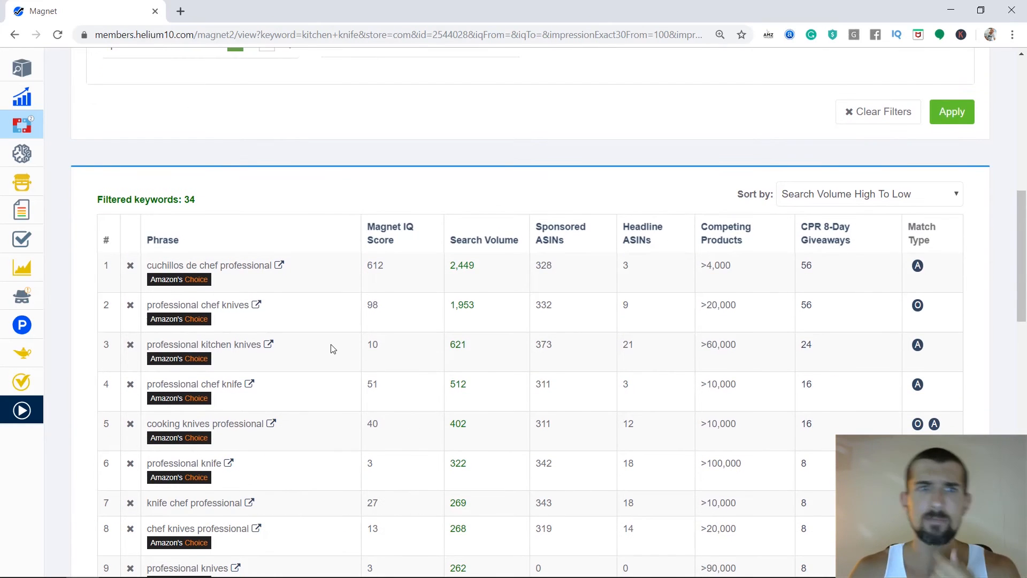
# Open the Amazon search results for "professional chef knives", examine the products offered for that keyword, and close the results
pyautogui.click(257, 309)
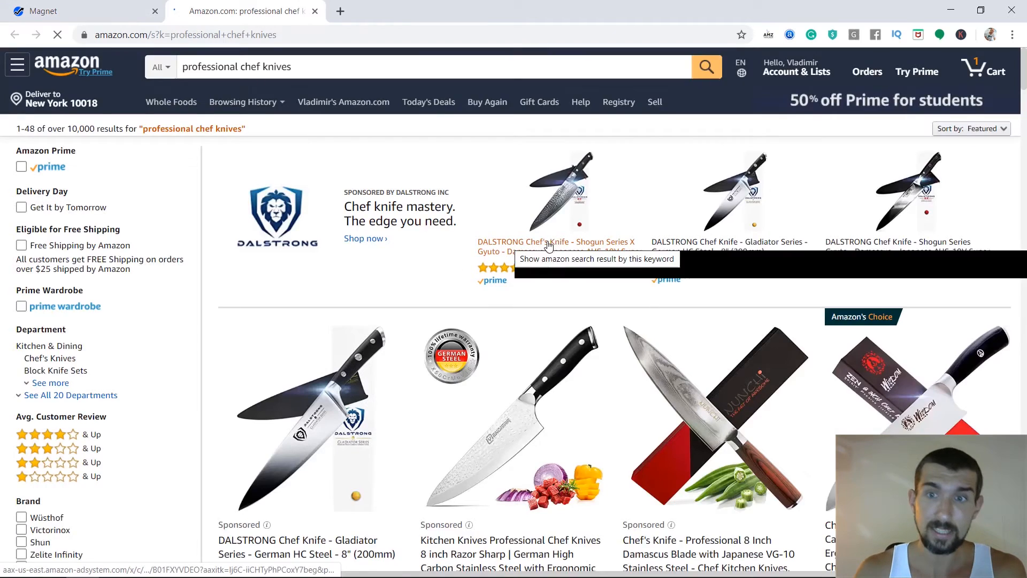
pyautogui.scroll(-3, 926, 273)
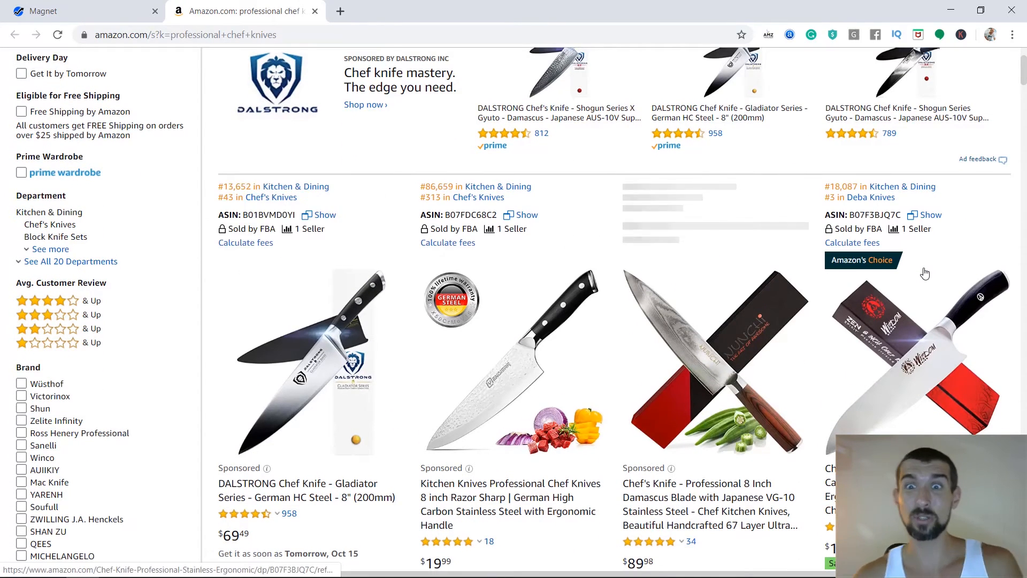
pyautogui.scroll(-3, 925, 274)
pyautogui.scroll(-8, 868, 314)
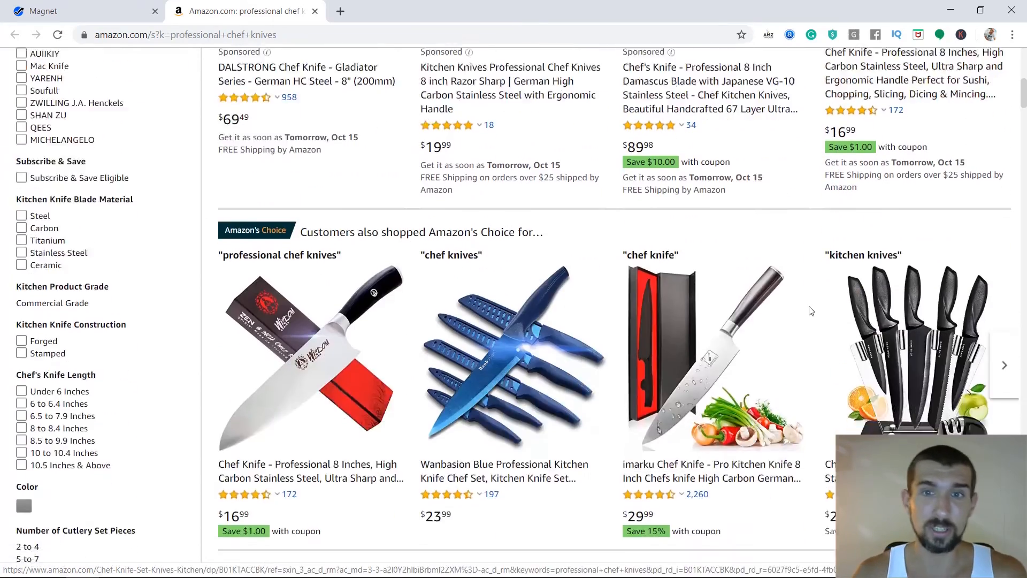
pyautogui.scroll(4, 807, 305)
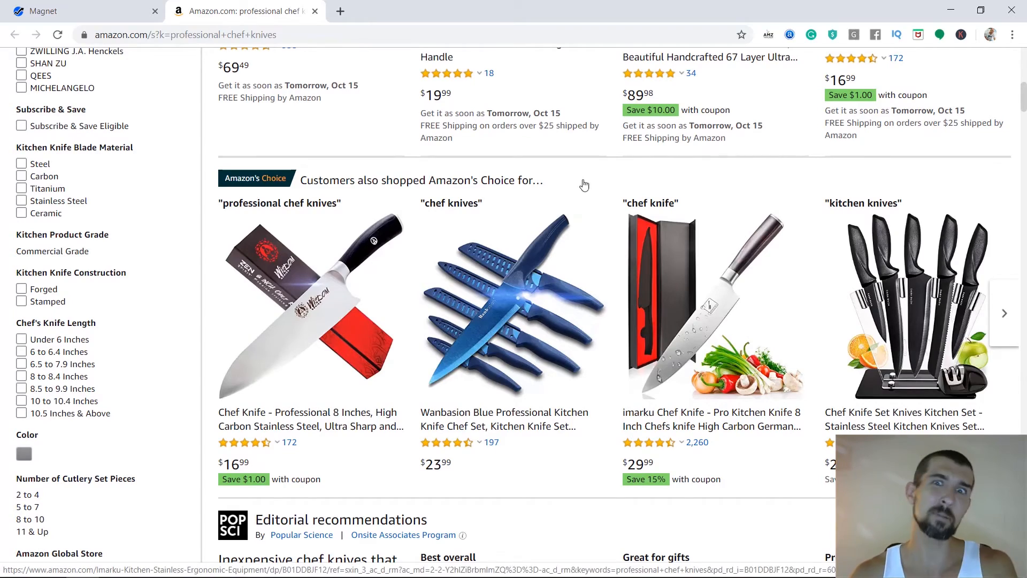
pyautogui.scroll(-9, 725, 342)
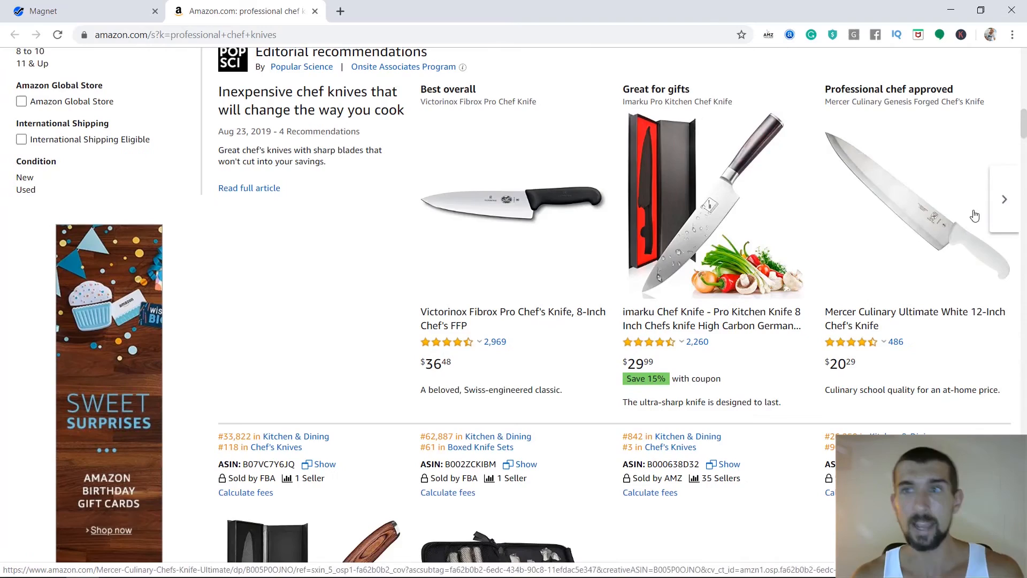
pyautogui.scroll(-8, 248, 154)
pyautogui.scroll(-15, 248, 154)
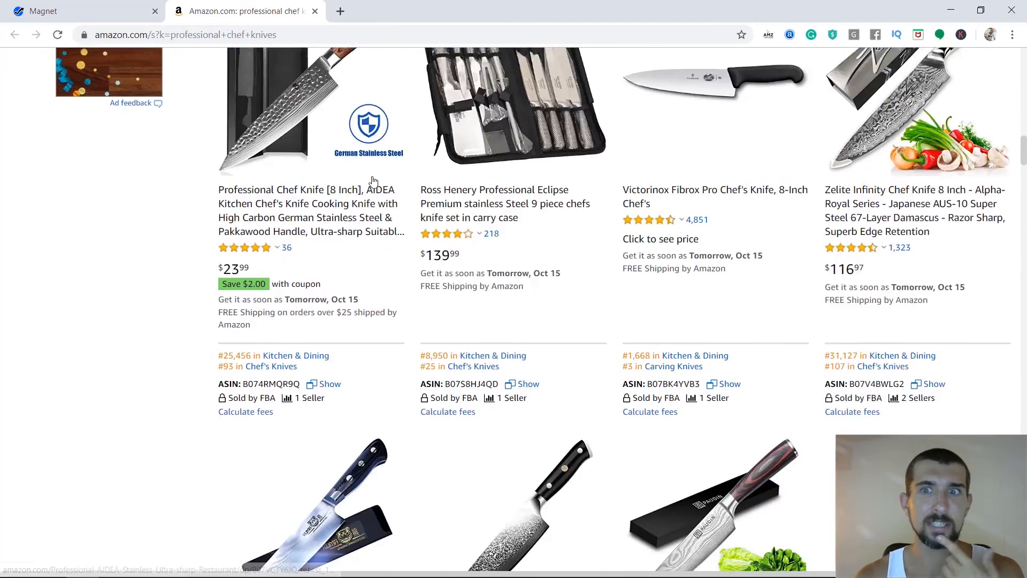
pyautogui.scroll(-3, 547, 180)
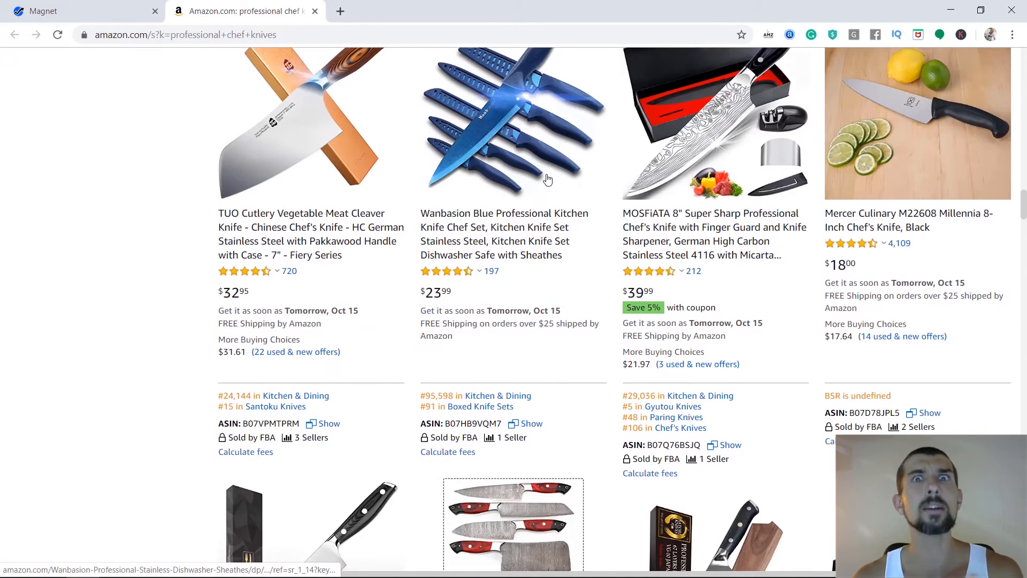
pyautogui.click(315, 11)
# Review the word frequency list for the "professional" phrases and check the filter terms in use
pyautogui.scroll(10, 817, 198)
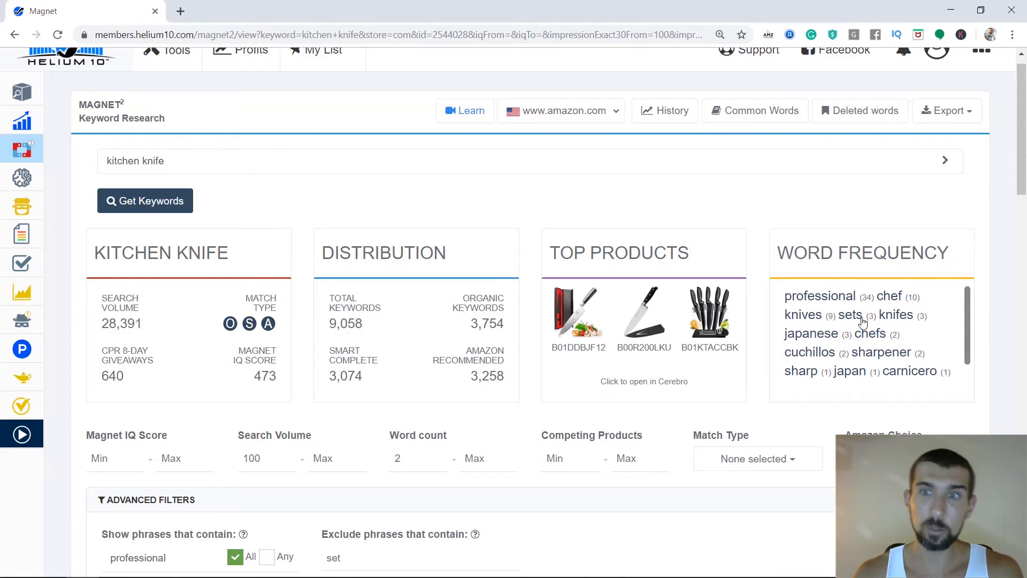
pyautogui.scroll(-1, 836, 303)
pyautogui.scroll(1, 842, 354)
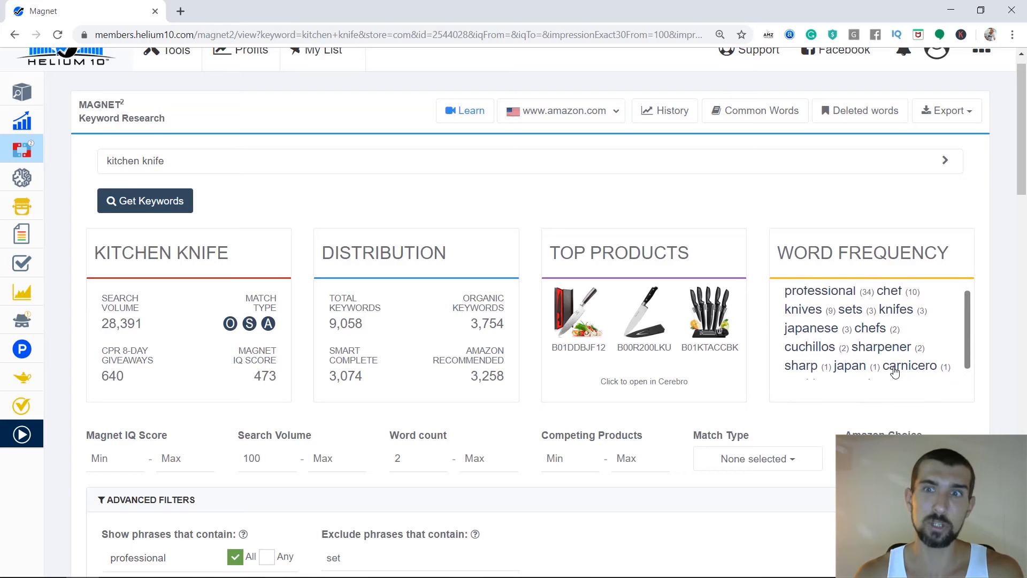
pyautogui.scroll(-1, 872, 299)
pyautogui.scroll(-1, 841, 320)
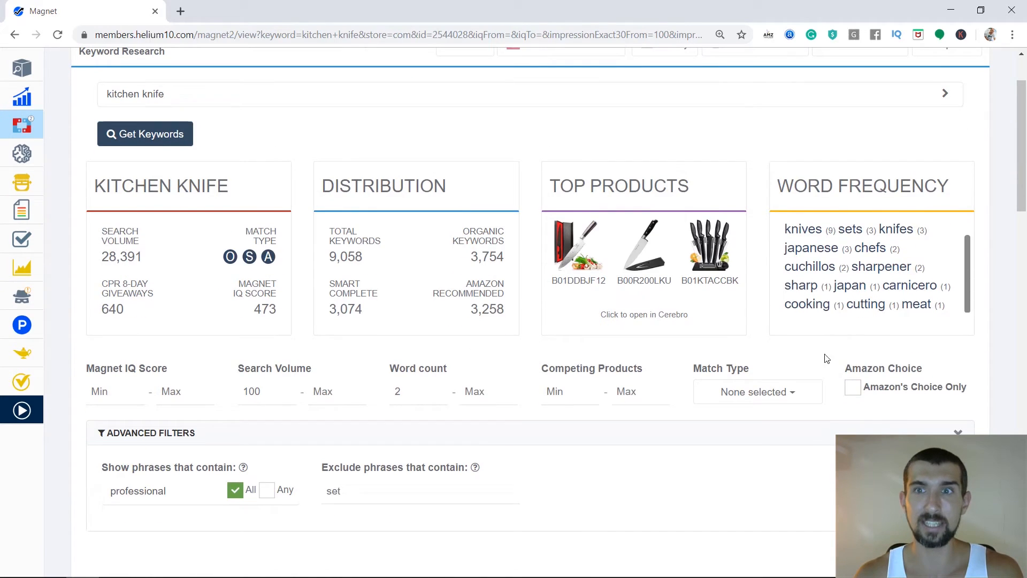
pyautogui.scroll(1, 695, 310)
pyautogui.scroll(-6, 375, 251)
pyautogui.scroll(1, 140, 209)
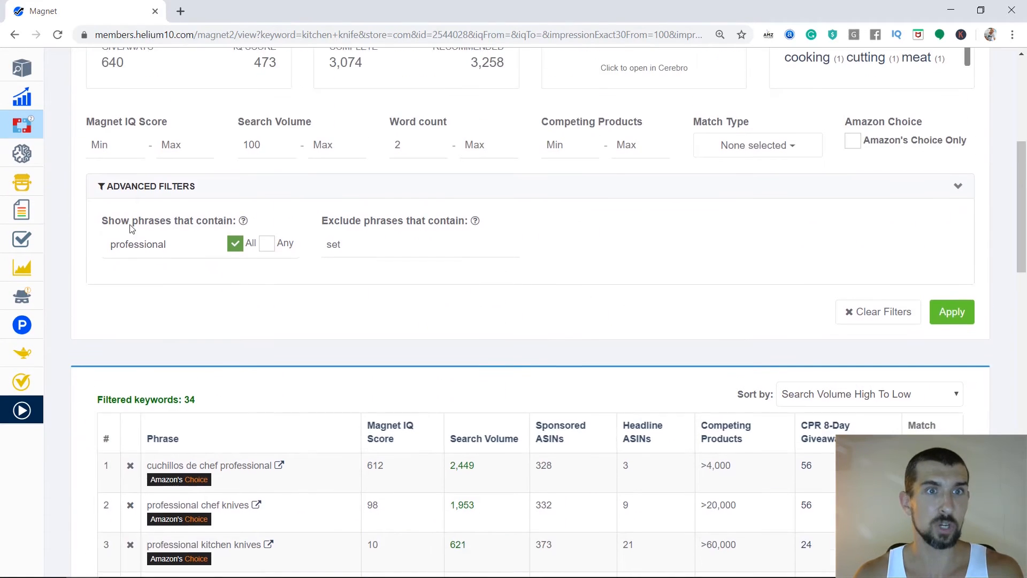
# Remove "professional" from the required phrases and reapply the filters with only "set" excluded
pyautogui.scroll(1, 162, 241)
pyautogui.moveTo(167, 379)
pyautogui.mouseDown()
pyautogui.moveTo(111, 379)
pyautogui.moveTo(169, 382)
pyautogui.mouseUp()
pyautogui.press('BackSpace')
pyautogui.click(421, 378)
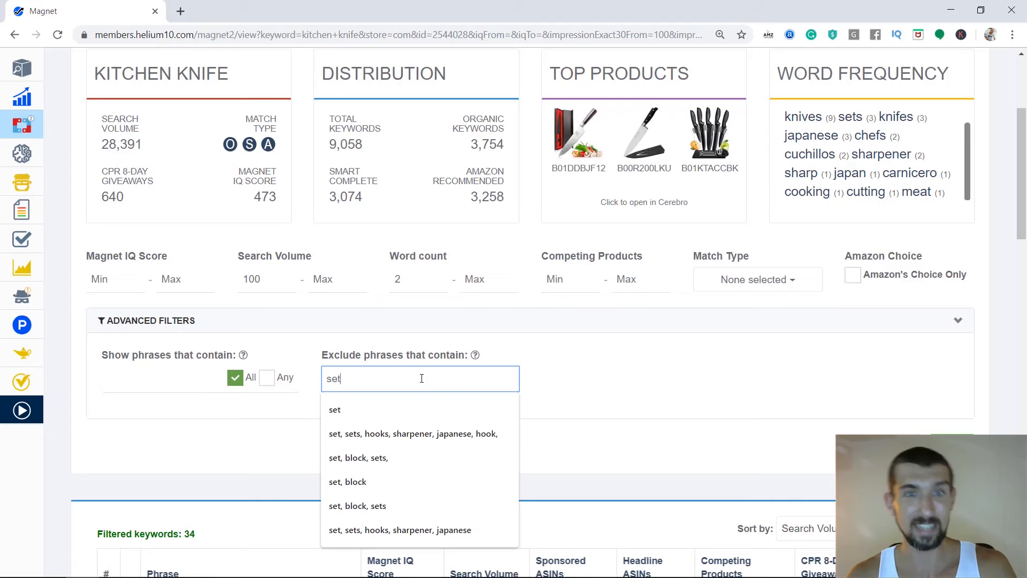
pyautogui.write('set')
pyautogui.press('Return')
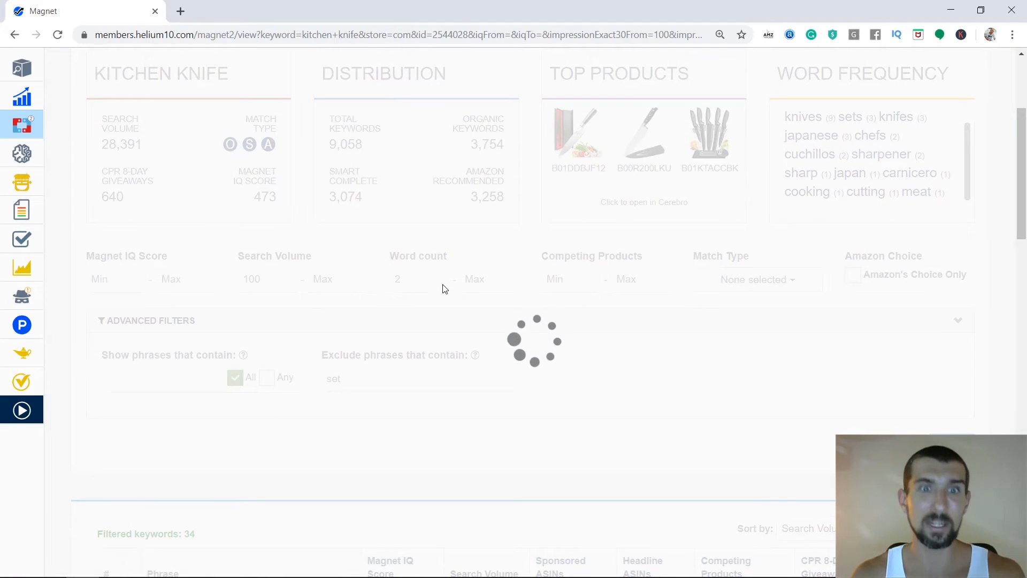
# Examine the whole word frequency list down to the rarest words for terms unrelated to the kitchen knife
pyautogui.scroll(-4, 188, 332)
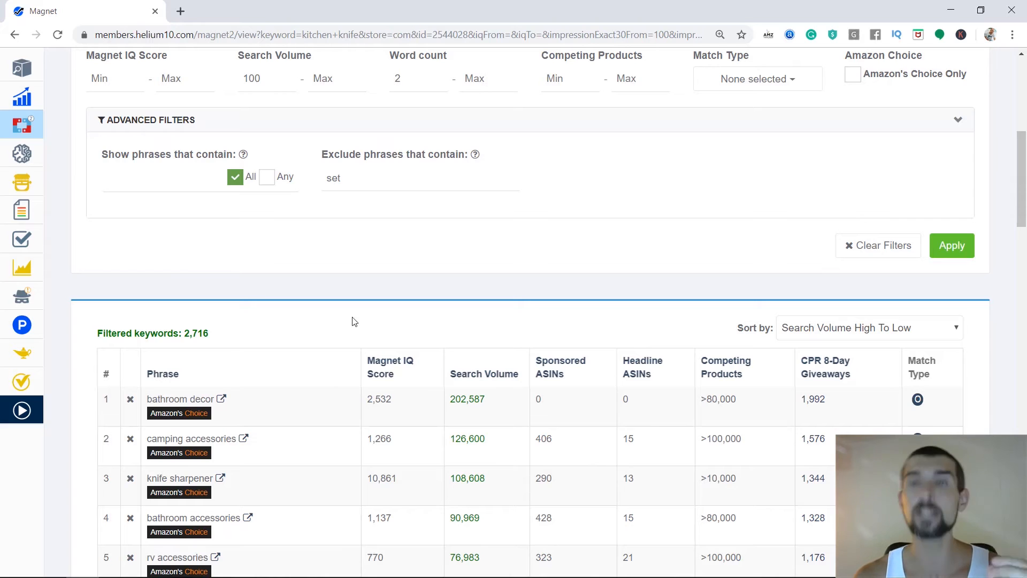
pyautogui.scroll(5, 351, 321)
pyautogui.scroll(-10, 968, 192)
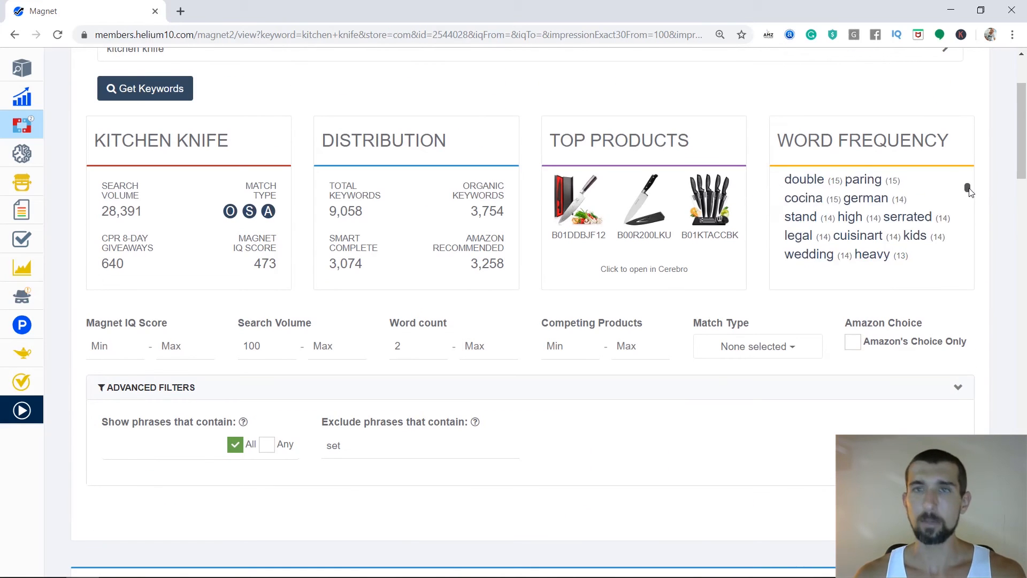
pyautogui.moveTo(968, 203); pyautogui.dragTo(973, 270)
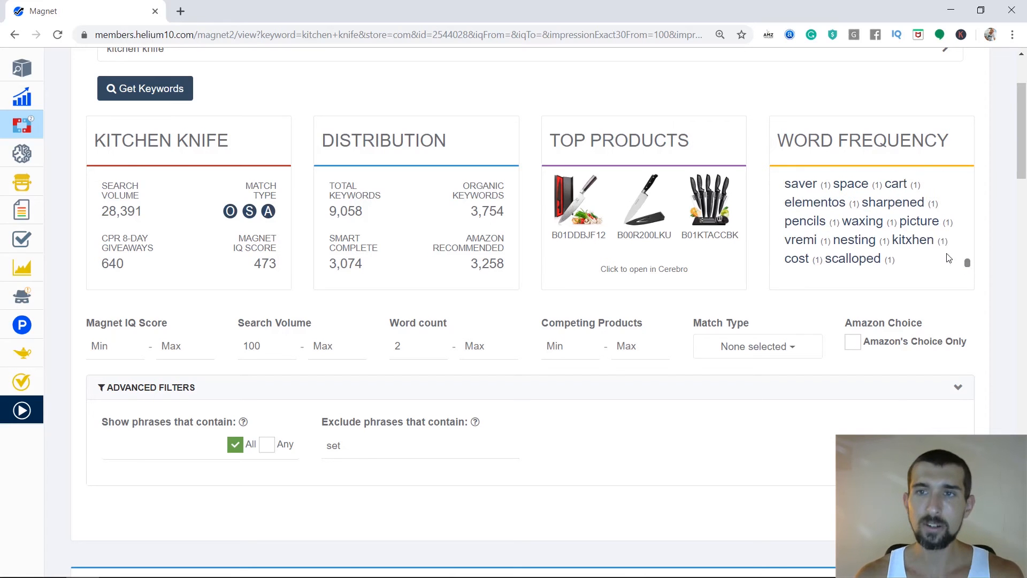
pyautogui.scroll(2, 803, 257)
pyautogui.scroll(-2, 801, 247)
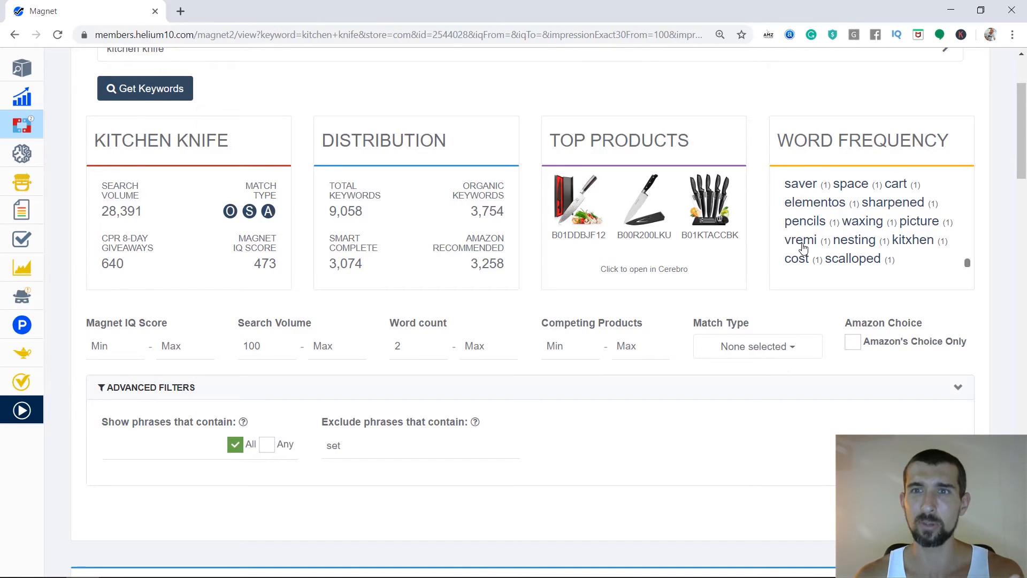
pyautogui.rightClick(802, 247)
pyautogui.click(776, 289)
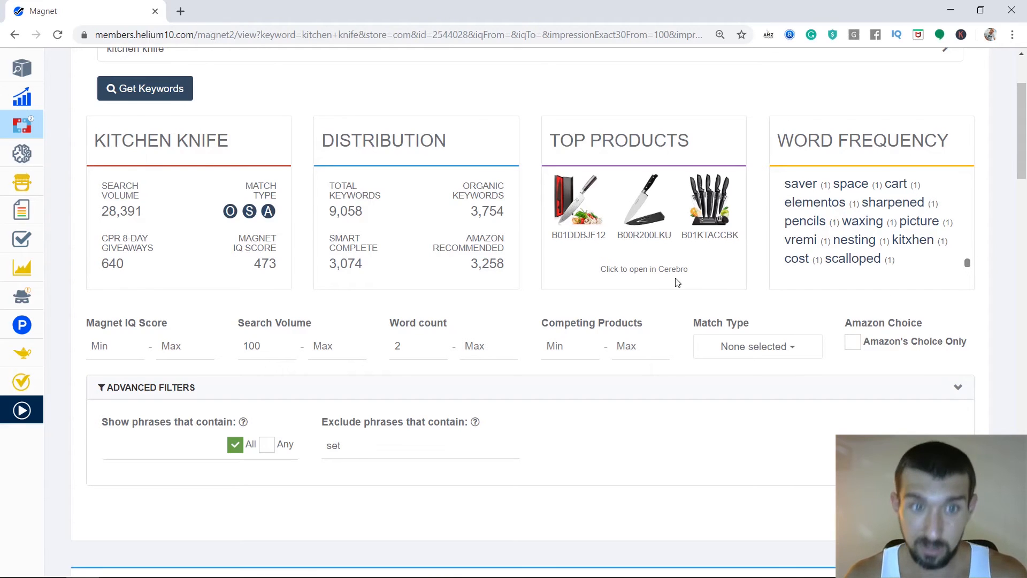
# Check the filtered keyword count and return to the most frequent words in the word frequency list
pyautogui.scroll(-3, 374, 367)
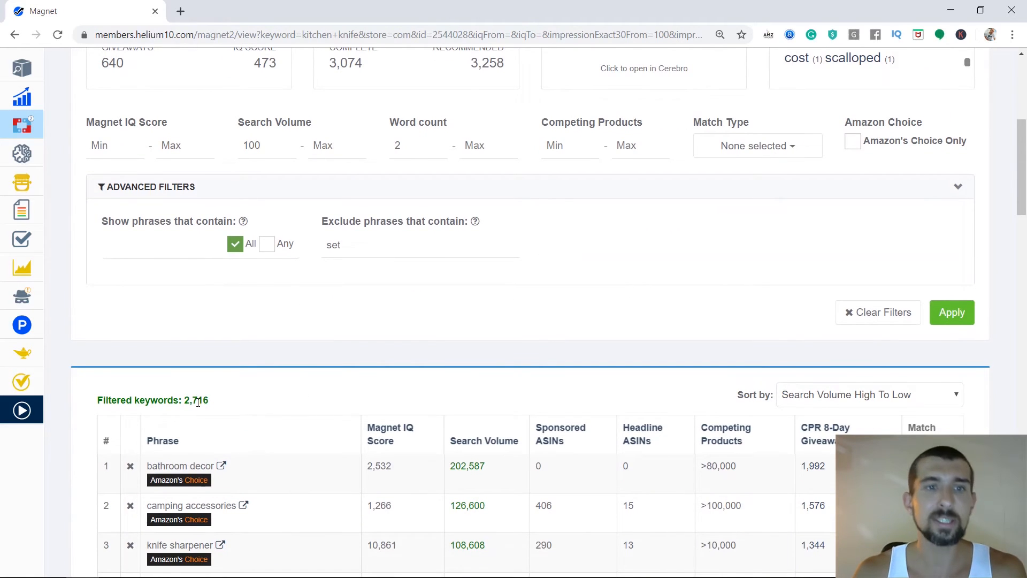
pyautogui.moveTo(188, 403); pyautogui.dragTo(210, 403)
pyautogui.click(209, 403)
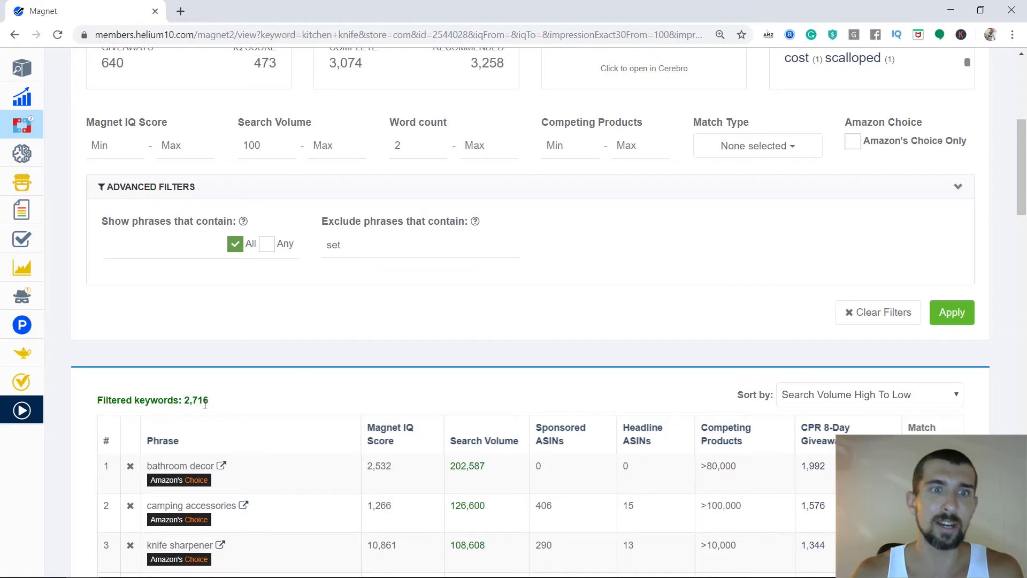
pyautogui.scroll(2, 205, 404)
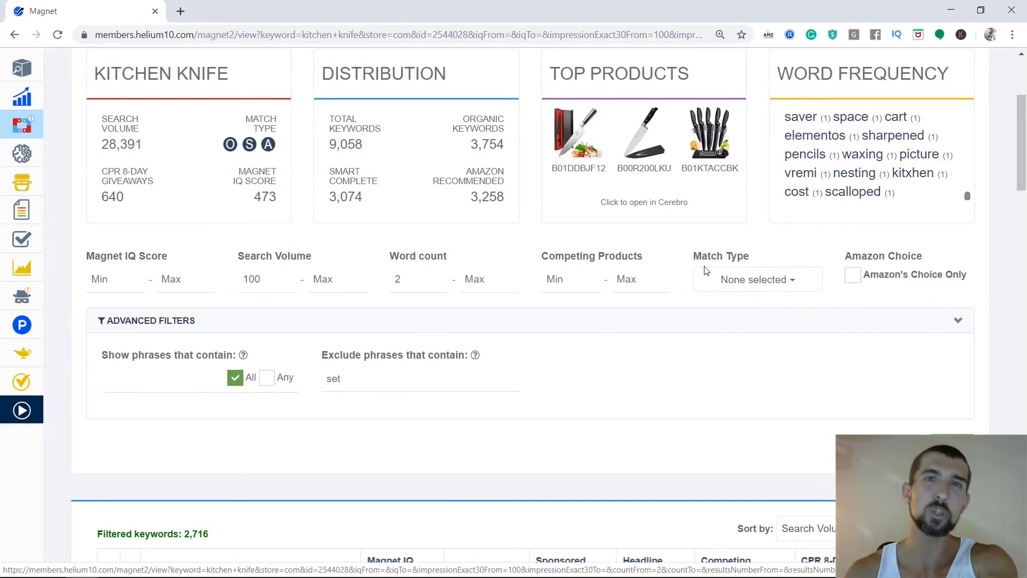
pyautogui.moveTo(968, 196); pyautogui.dragTo(967, 112)
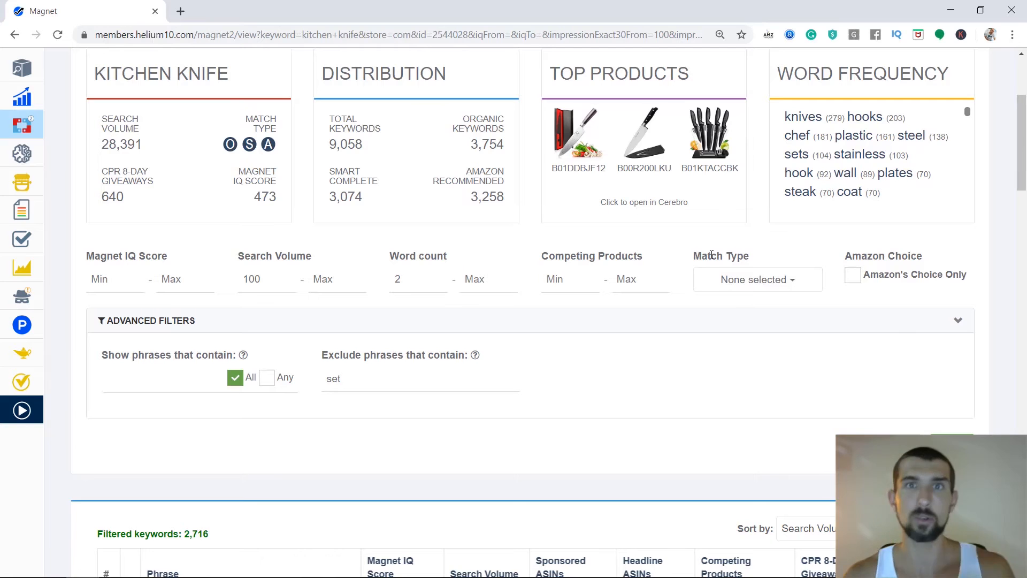
# Show 150 keywords per page in the filtered keyword results
pyautogui.scroll(-3, 194, 402)
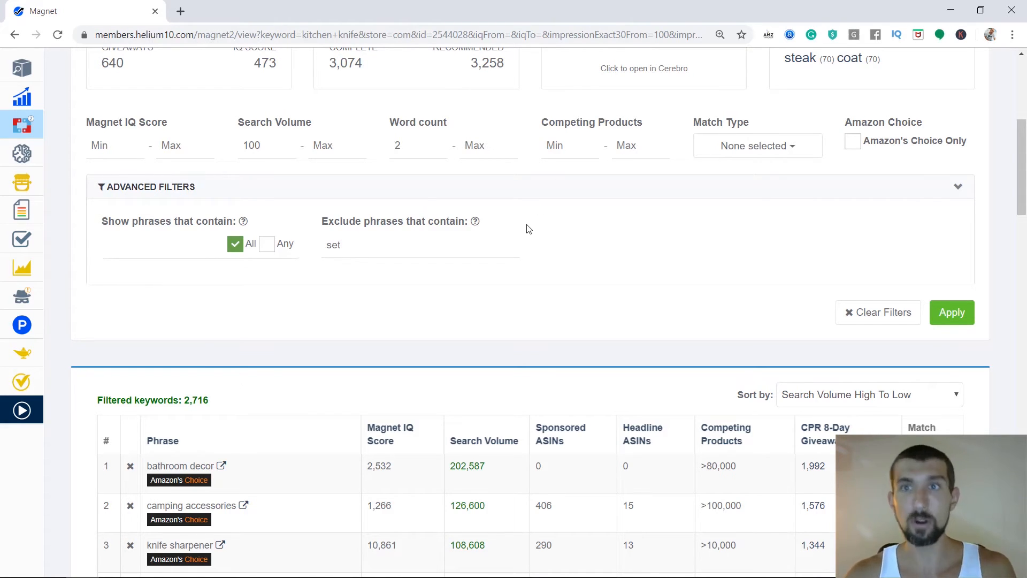
pyautogui.scroll(-3, 213, 291)
pyautogui.scroll(7, 829, 157)
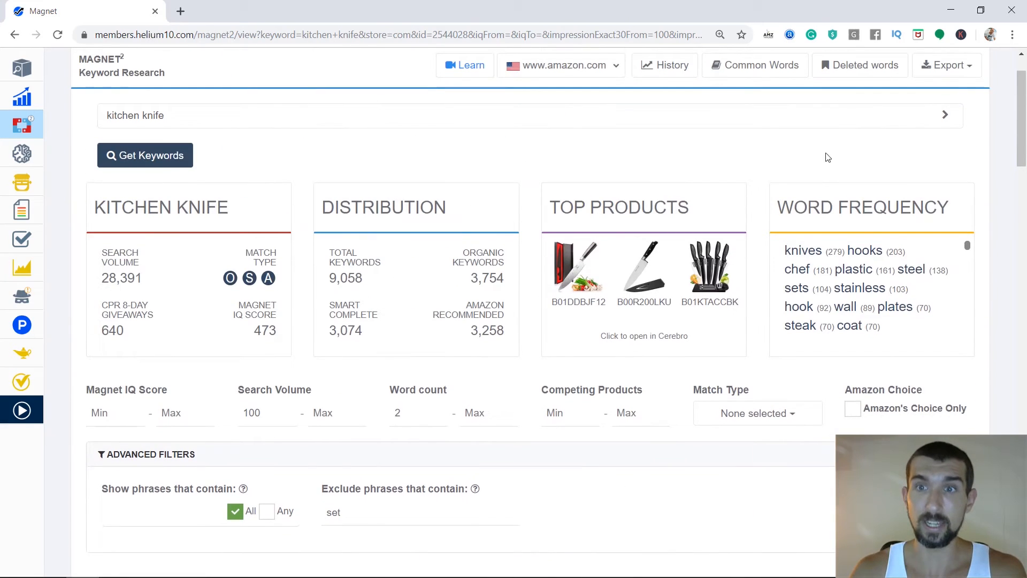
pyautogui.scroll(-3, 541, 282)
pyautogui.scroll(-2, 423, 305)
pyautogui.scroll(-20, 400, 310)
pyautogui.scroll(-11, 417, 329)
pyautogui.click(433, 489)
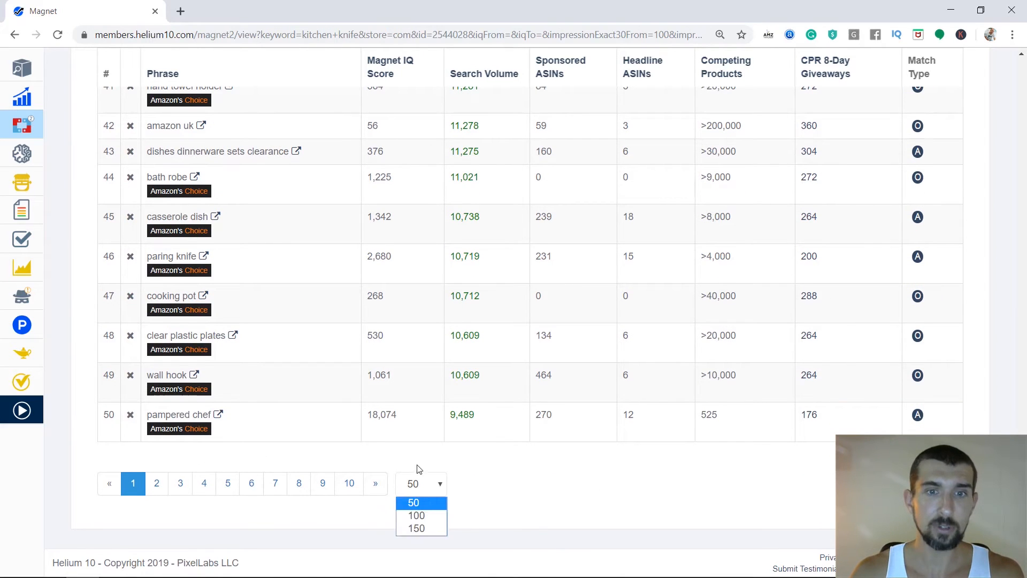
pyautogui.click(435, 529)
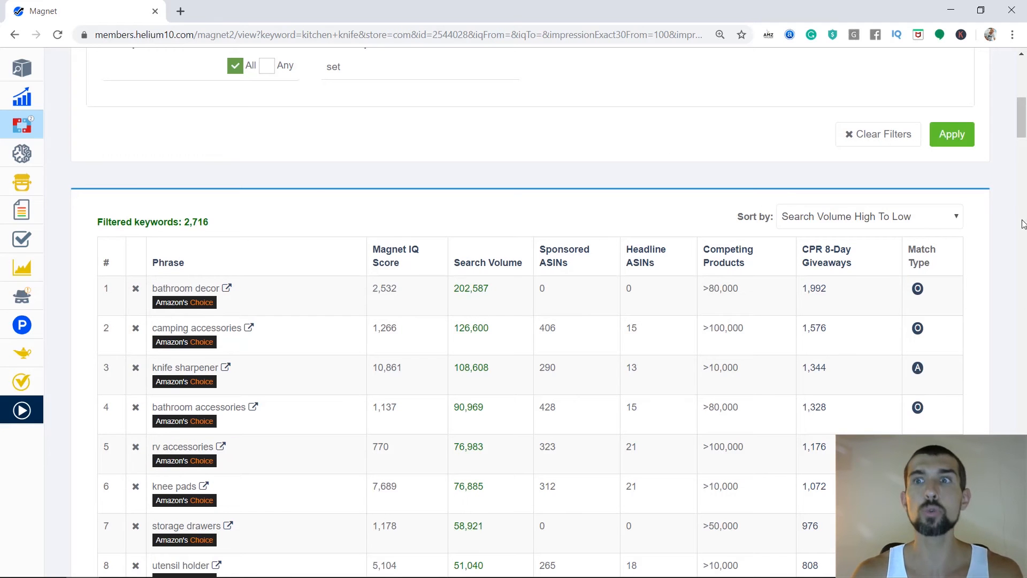
# Go to page 19 of the keyword results and delete the phrase "kitchen knives with sharpener"
pyautogui.scroll(-20, 396, 461)
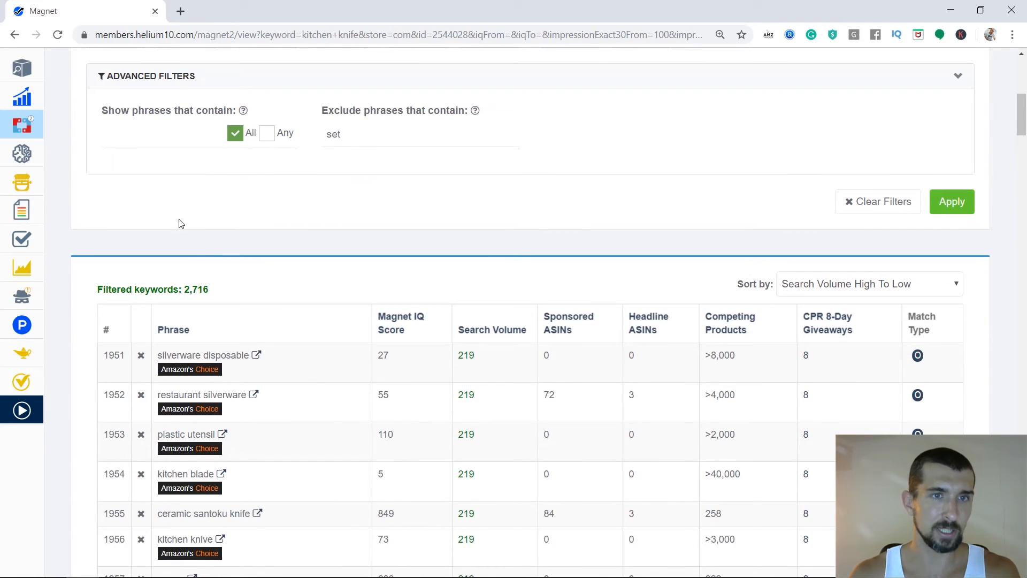
pyautogui.scroll(-20, 506, 462)
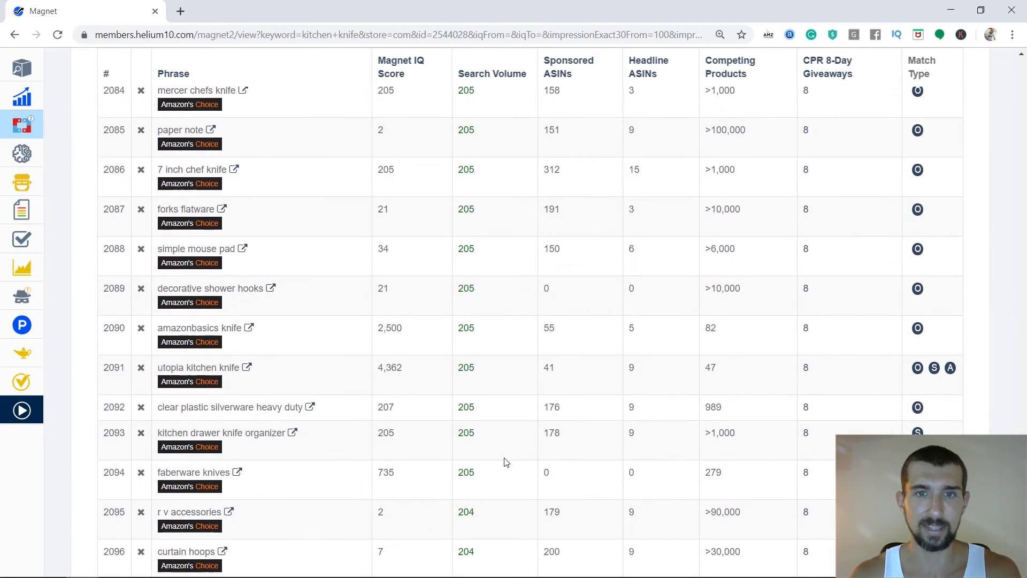
pyautogui.scroll(-5, 506, 462)
pyautogui.click(395, 482)
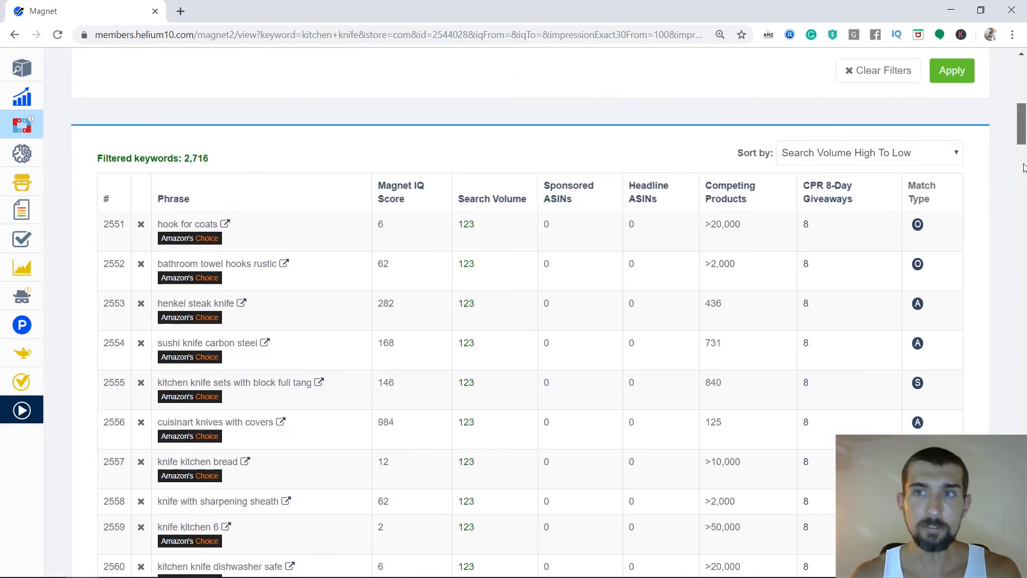
pyautogui.scroll(-20, 1023, 167)
pyautogui.click(398, 485)
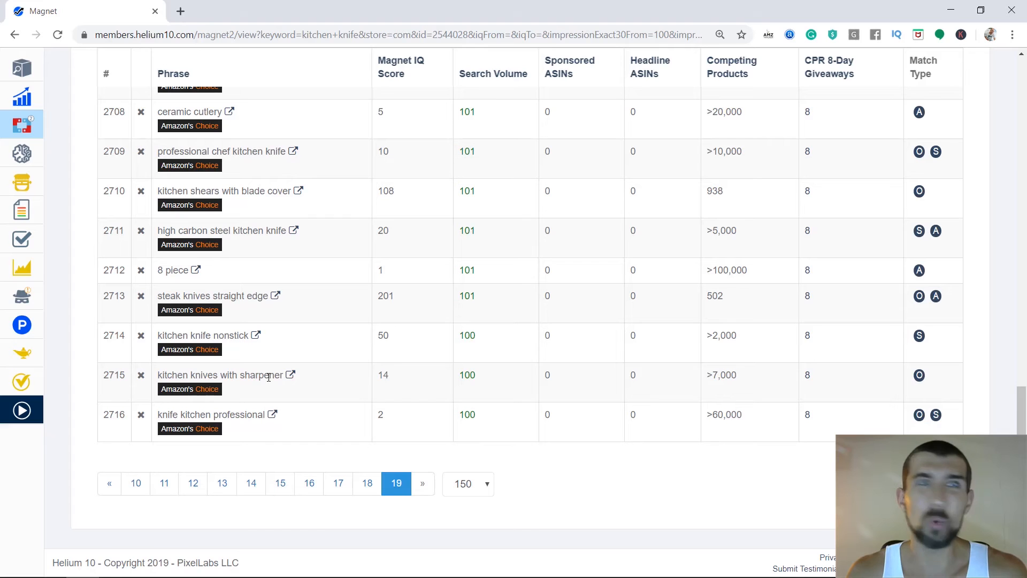
pyautogui.click(141, 376)
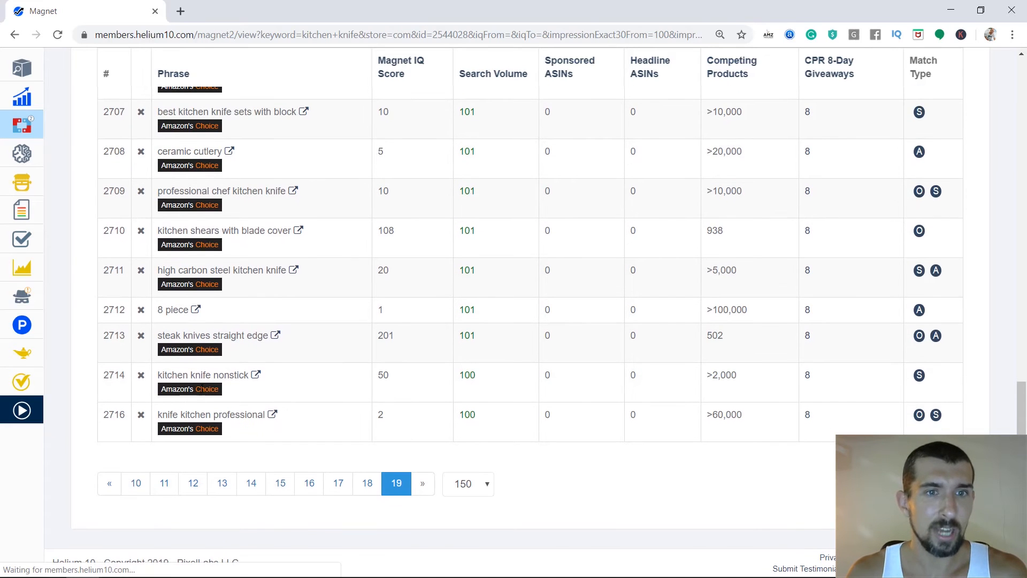
# Open the Amazon search for "kitchen knife nonstick", look through the listed products for relevance, and return to the keyword list
pyautogui.click(256, 376)
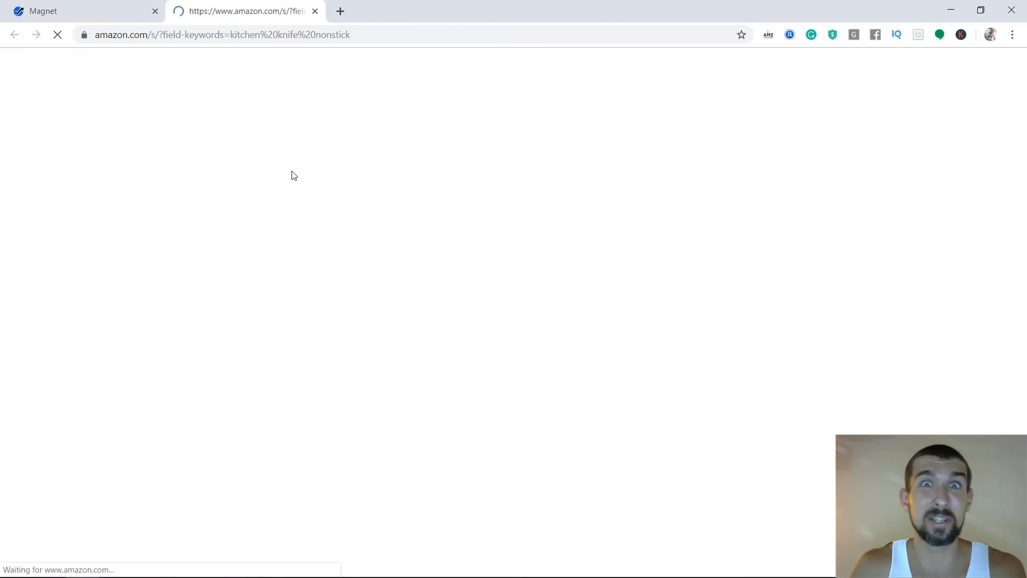
pyautogui.scroll(-1, 593, 218)
pyautogui.scroll(-12, 592, 218)
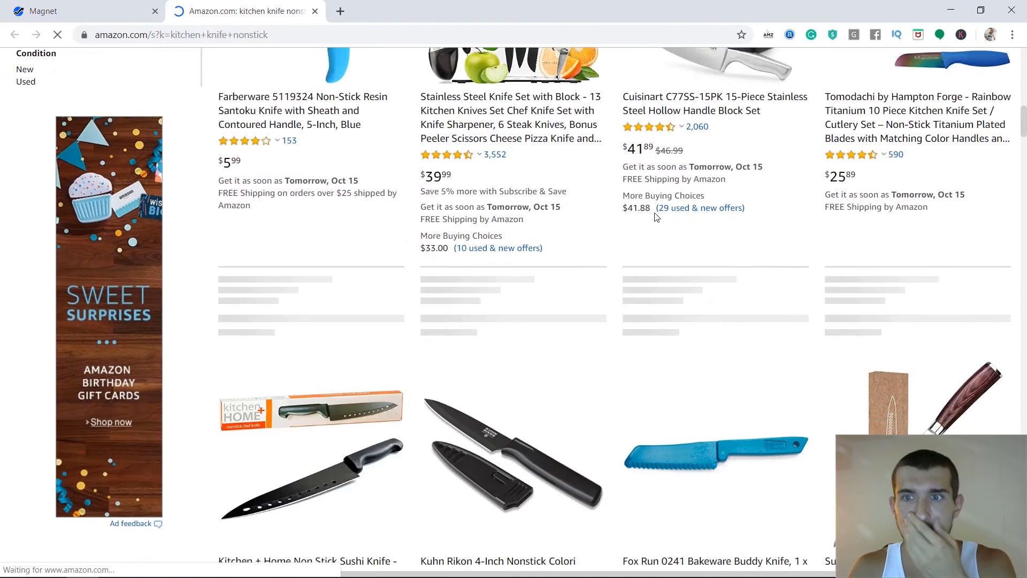
pyautogui.scroll(-7, 522, 257)
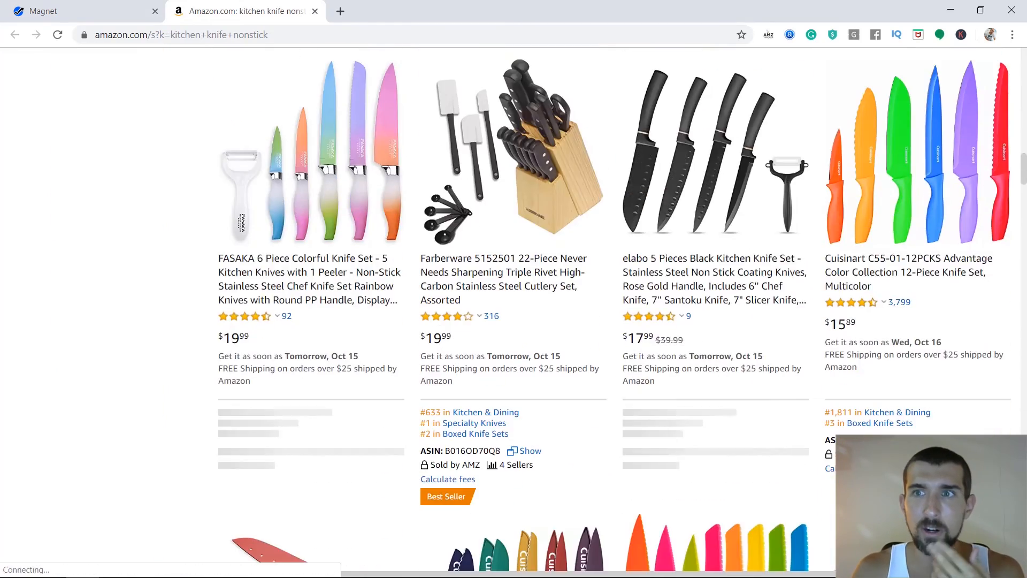
pyautogui.scroll(-8, 694, 262)
pyautogui.scroll(-9, 694, 261)
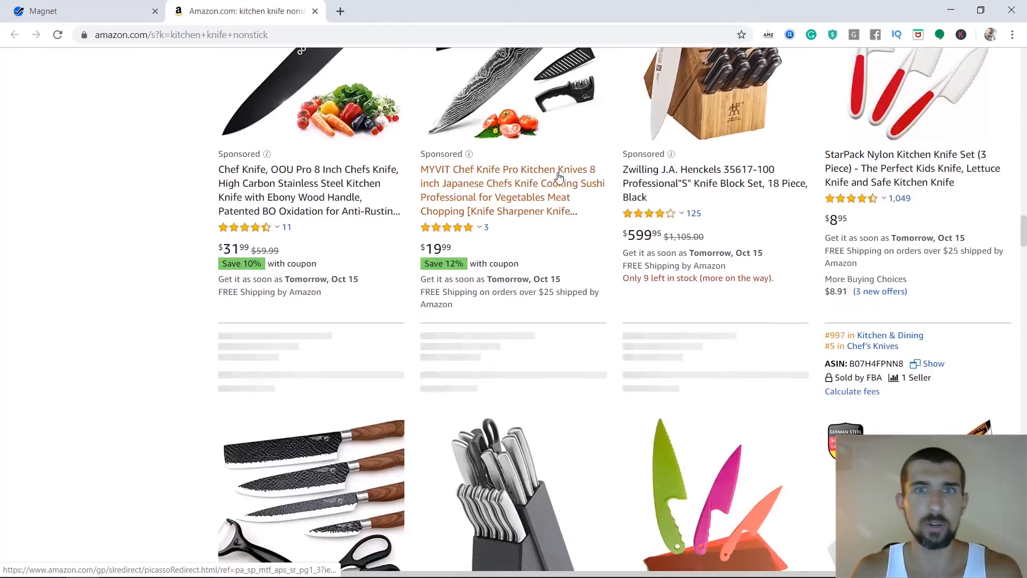
pyautogui.scroll(-20, 783, 289)
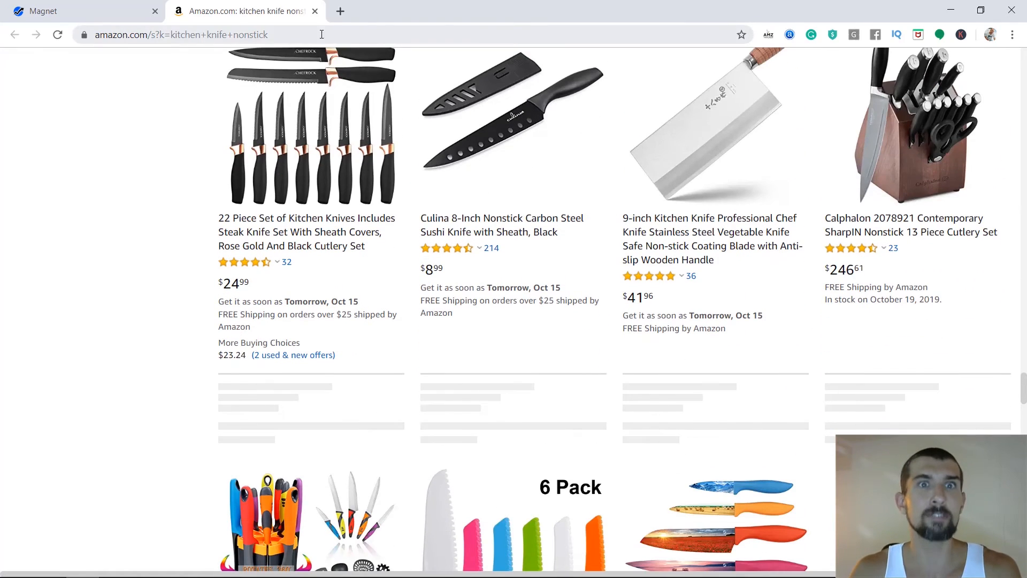
pyautogui.hotkey('ctrl', 'w')
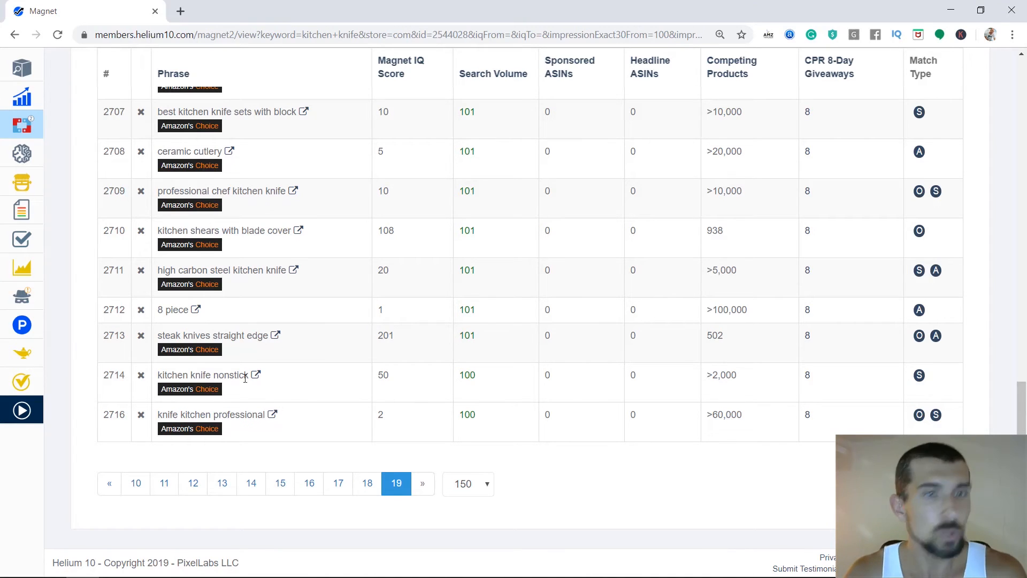
# Review "steak knives straight edge" and delete the irrelevant phrase "8 piece" from the keyword list
pyautogui.moveTo(263, 338)
pyautogui.mouseDown()
pyautogui.moveTo(236, 337)
pyautogui.moveTo(261, 335)
pyautogui.mouseUp()
pyautogui.click(236, 337)
pyautogui.click(263, 334)
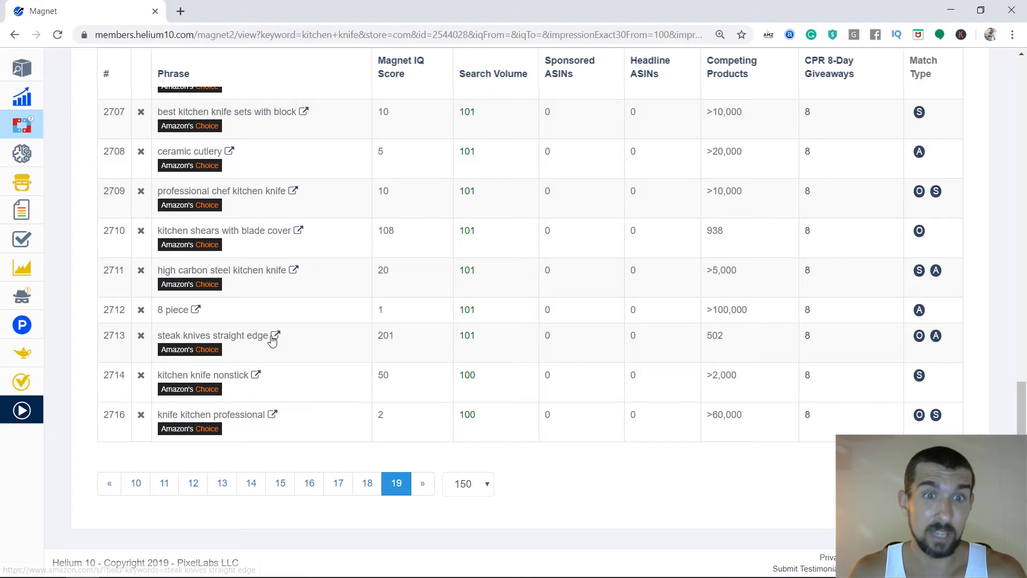
pyautogui.moveTo(164, 310); pyautogui.dragTo(178, 311)
pyautogui.click(162, 310)
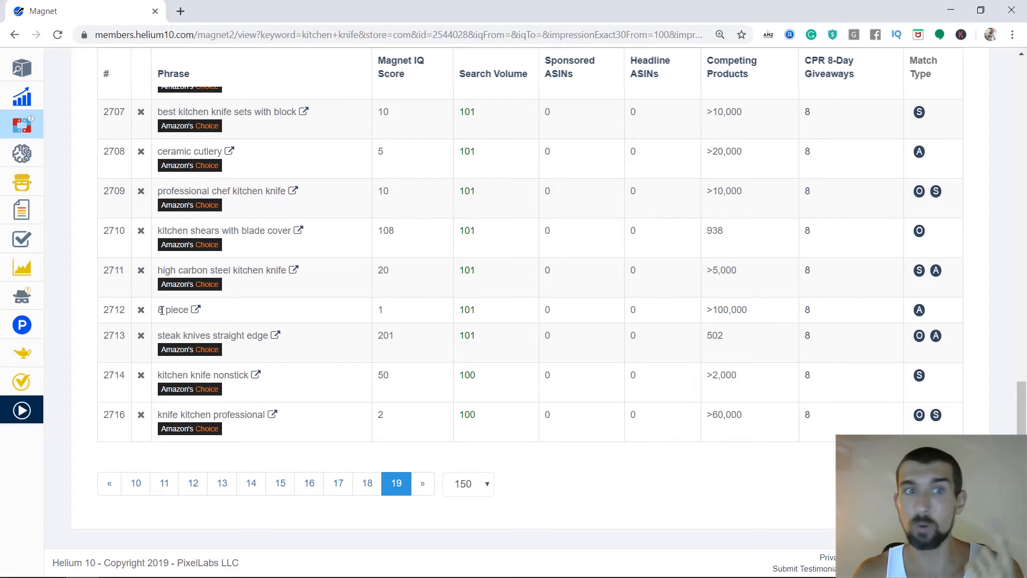
pyautogui.click(141, 311)
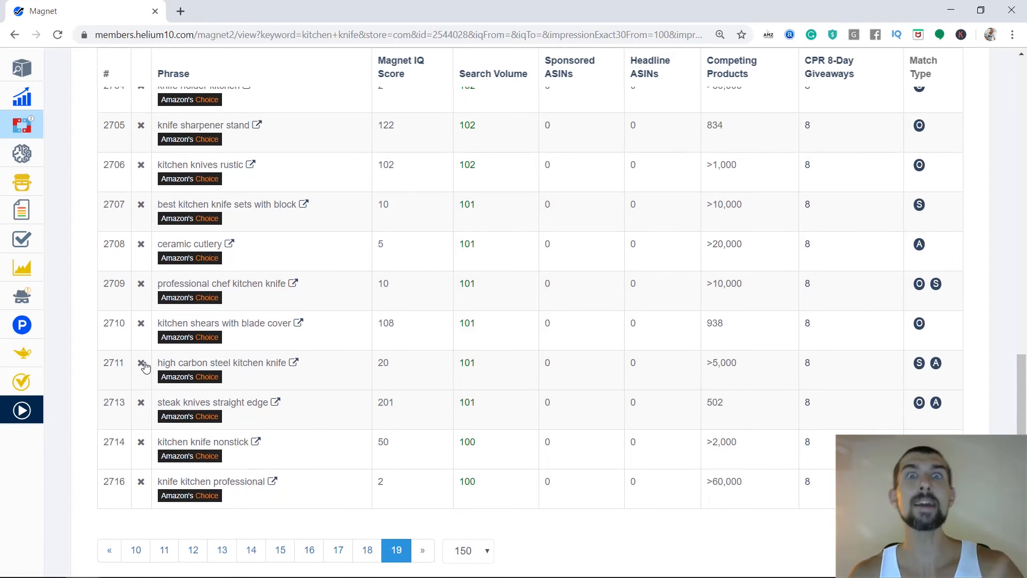
# Check the filtered keyword count and read through the phrases remaining on the last page
pyautogui.scroll(7, 143, 397)
pyautogui.moveTo(183, 301); pyautogui.dragTo(207, 299)
pyautogui.click(208, 298)
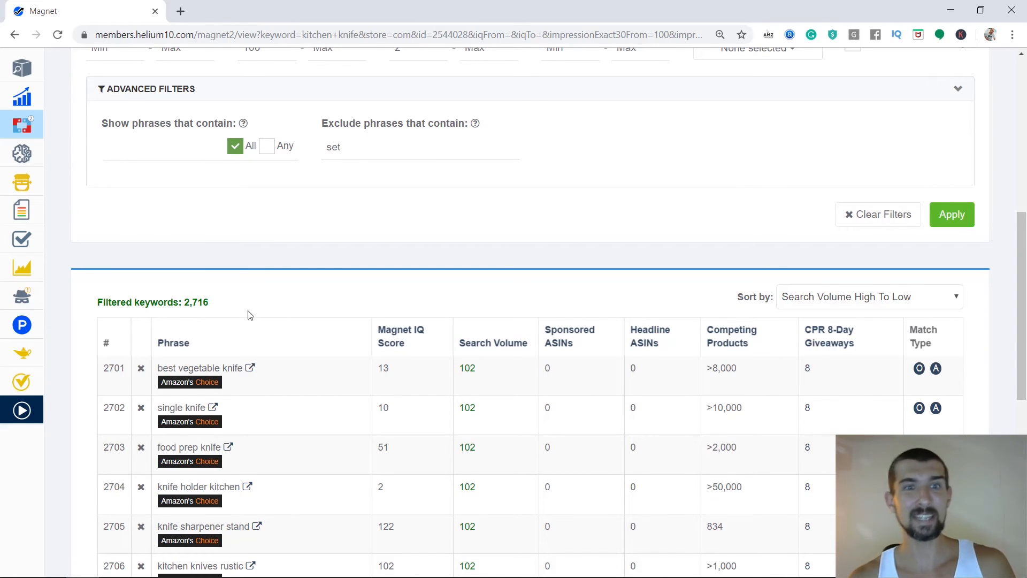
pyautogui.scroll(-4, 249, 314)
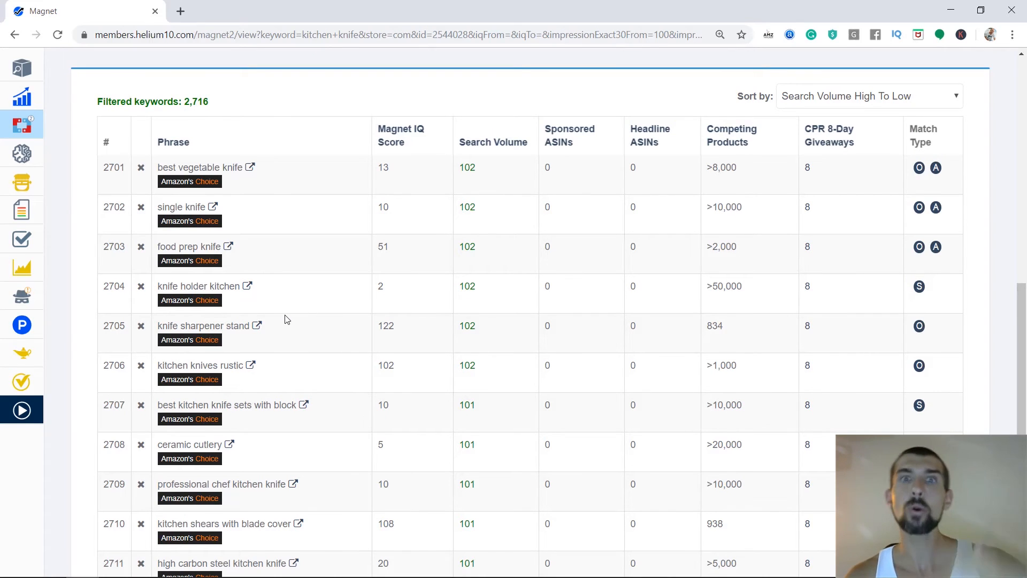
pyautogui.scroll(-1, 276, 320)
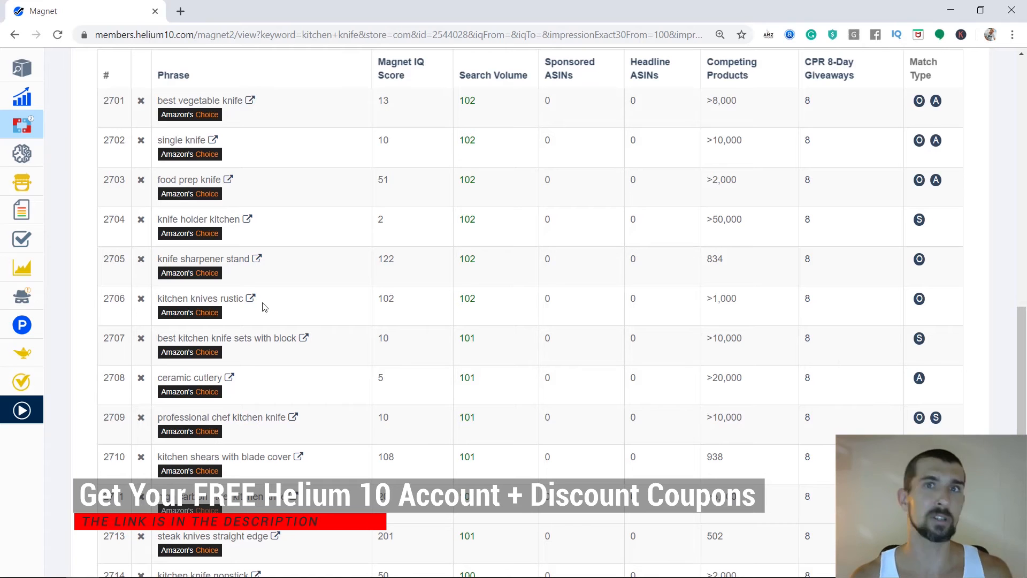
pyautogui.scroll(4, 263, 306)
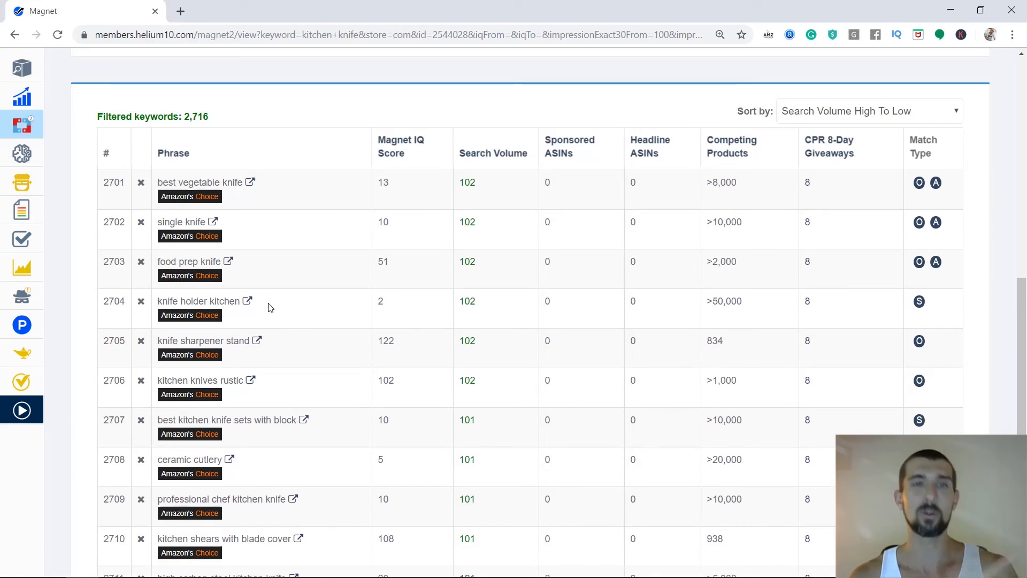
# Set the minimum search volume to 5000 and apply the filters
pyautogui.scroll(6, 291, 328)
pyautogui.doubleClick(264, 320)
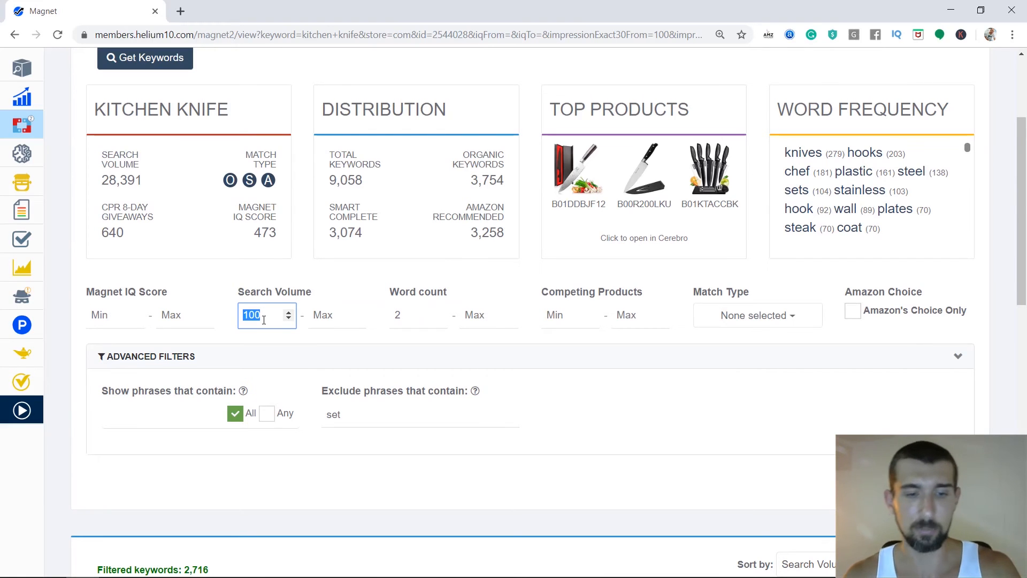
pyautogui.write('5000')
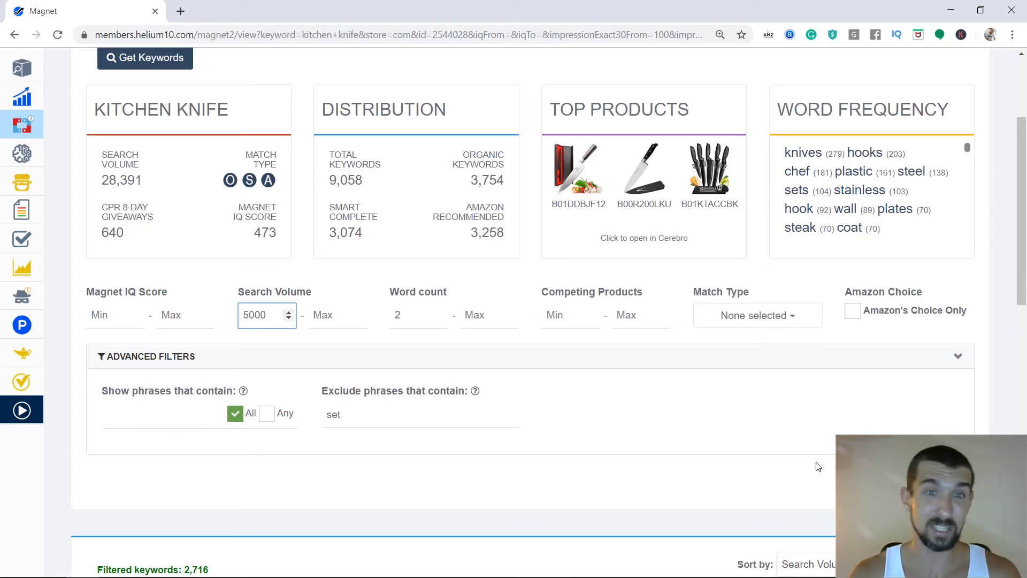
pyautogui.press('Return')
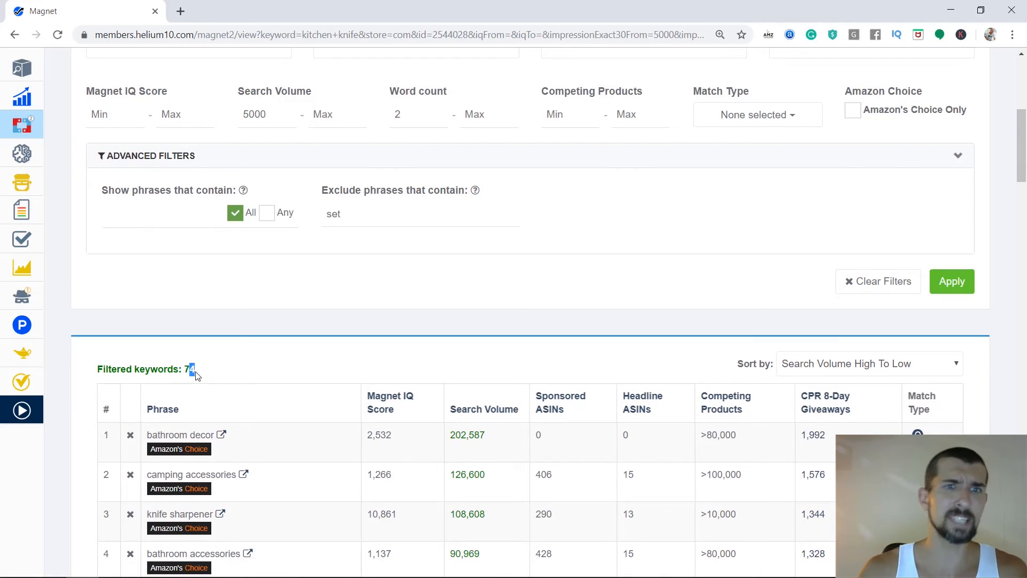
# Review the search volume filter and look through the high-volume keywords for irrelevant phrases
pyautogui.scroll(4, 197, 380)
pyautogui.click(260, 317)
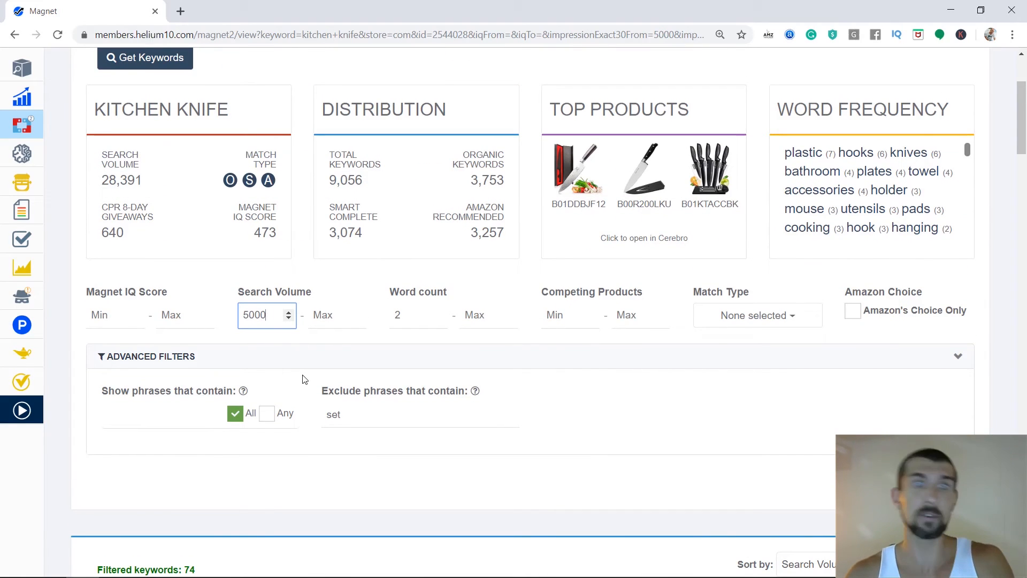
pyautogui.hotkey('ctrl', 'a')
pyautogui.click(346, 342)
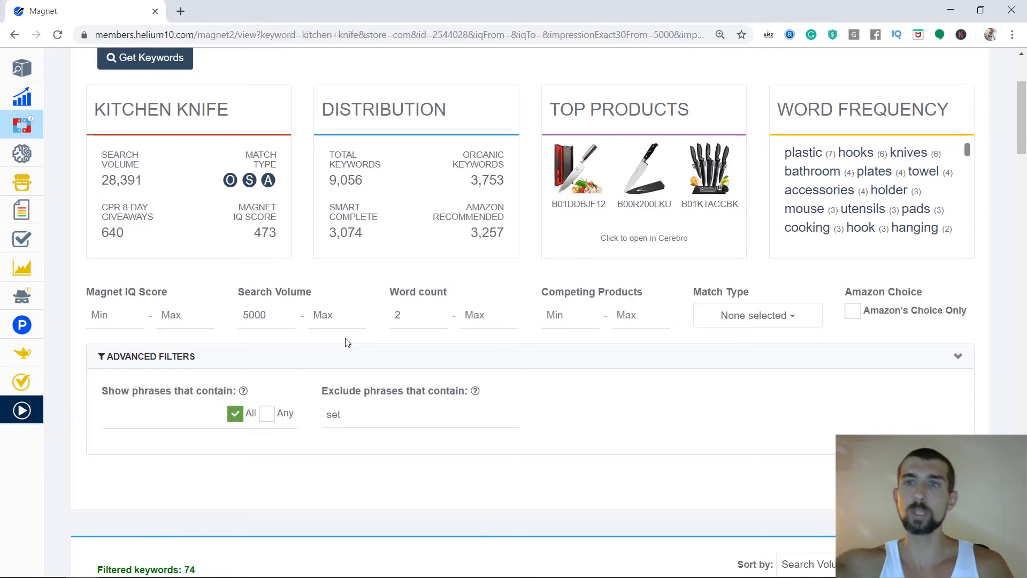
pyautogui.scroll(-20, 347, 342)
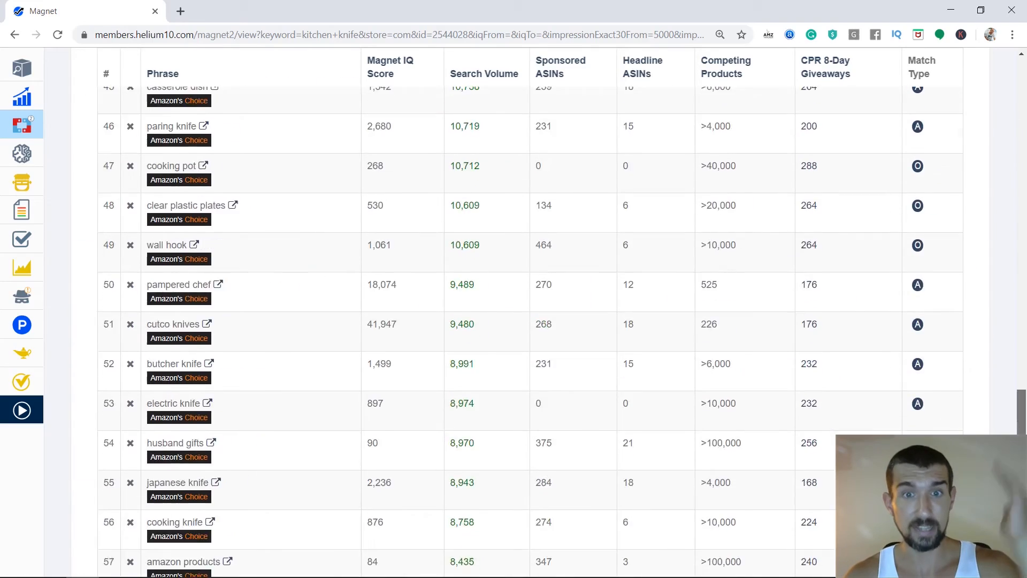
pyautogui.scroll(20, 608, 359)
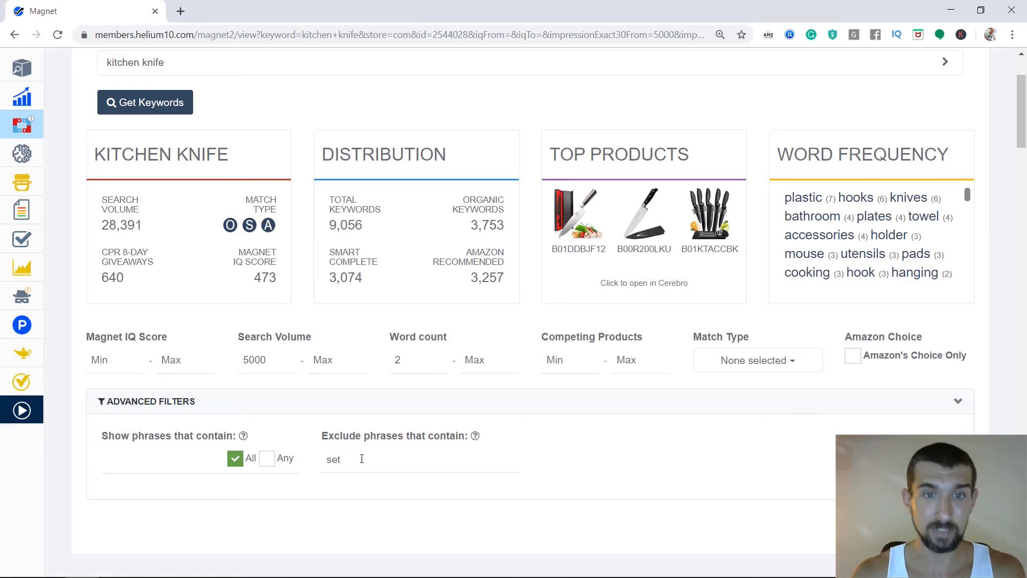
# Enter "set,block,electric" as the comma-separated terms to exclude, consulting the word frequency list and the remaining keywords
pyautogui.click(405, 461)
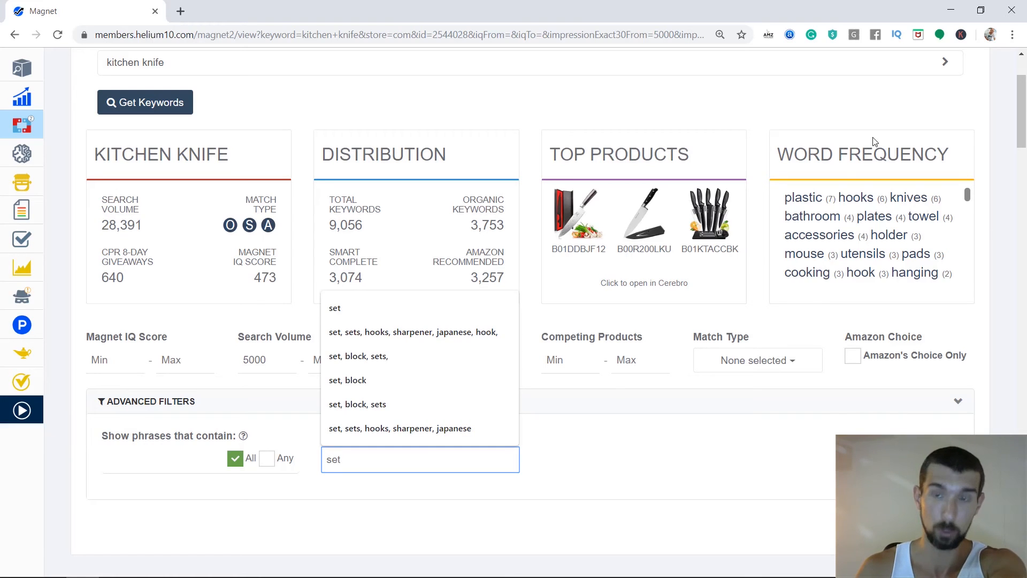
pyautogui.click(396, 499)
pyautogui.click(426, 459)
pyautogui.write(', block')
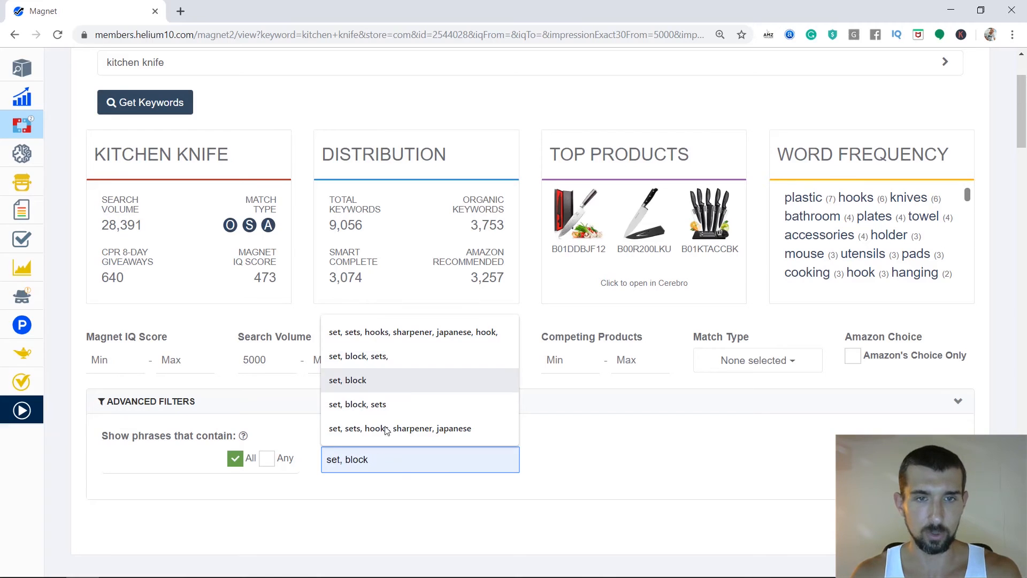
pyautogui.write('d')
pyautogui.write(',')
pyautogui.scroll(-3, 920, 258)
pyautogui.write('electric')
pyautogui.moveTo(476, 437)
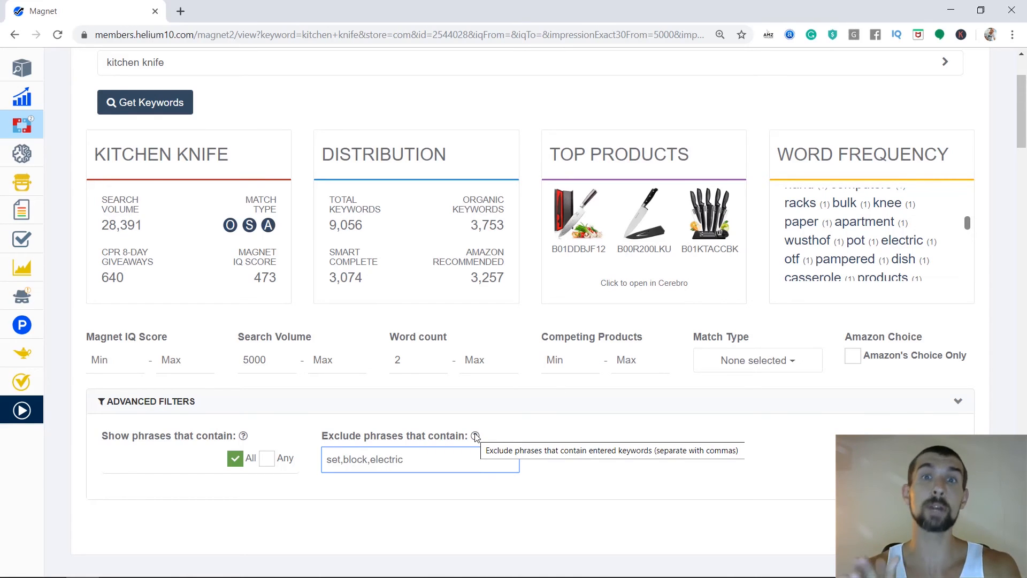
pyautogui.click(571, 487)
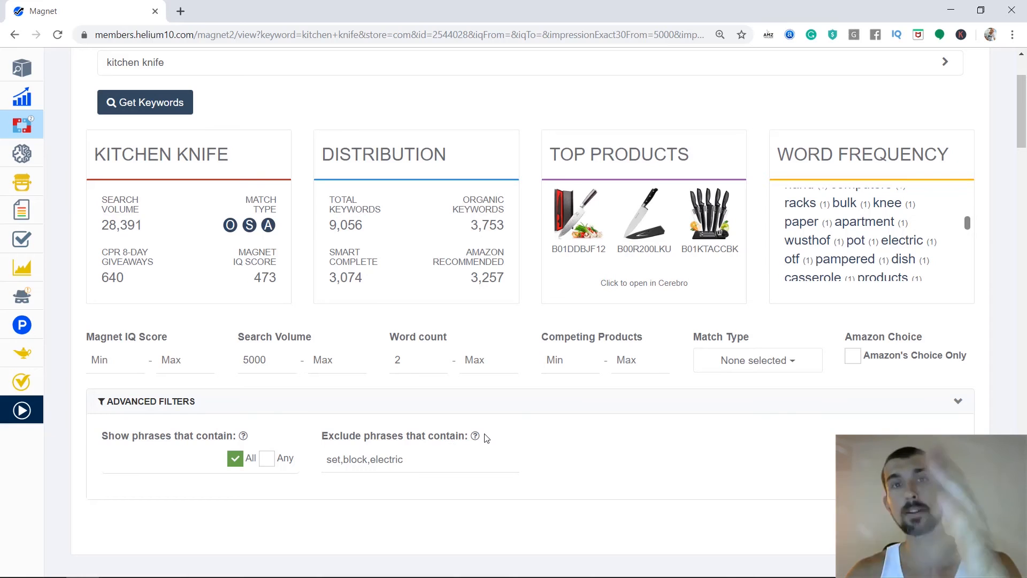
pyautogui.moveTo(1021, 105); pyautogui.dragTo(1022, 527)
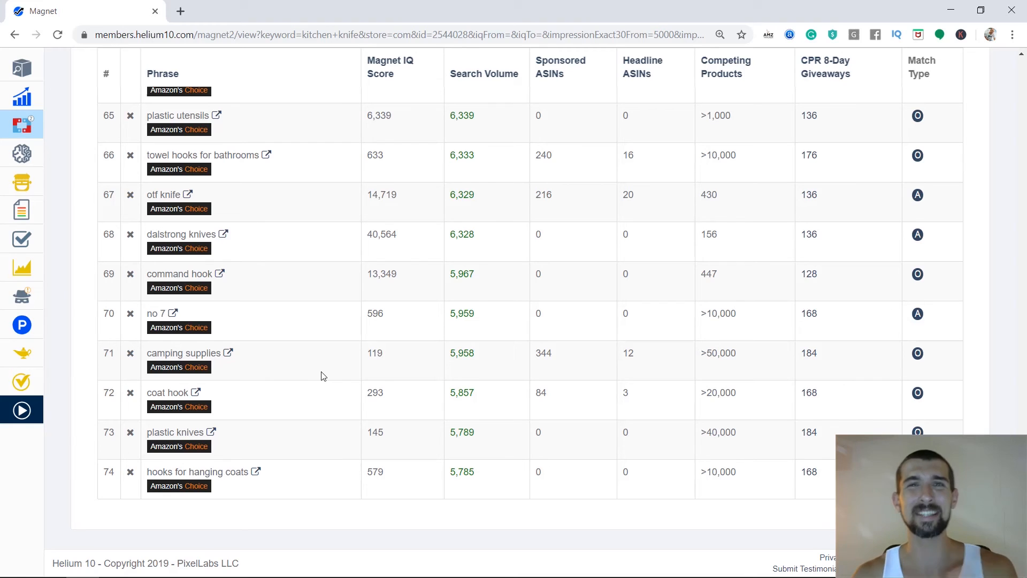
pyautogui.moveTo(1023, 538); pyautogui.dragTo(1023, 126)
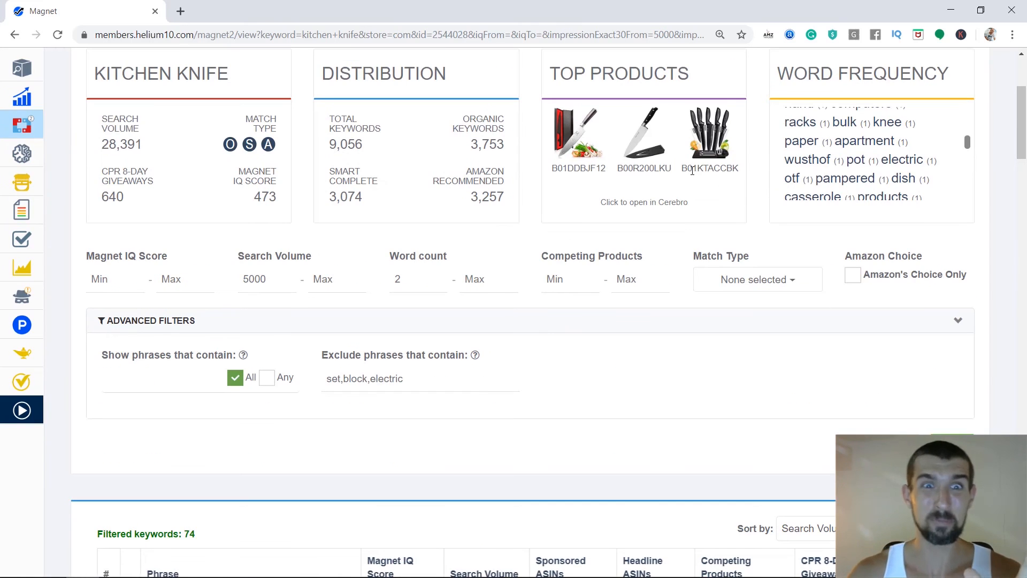
# Replace the excluded terms with "decor,camping,sharpener", based on irrelevant phrases among the high-volume keywords, and apply the filters
pyautogui.scroll(-1, 693, 170)
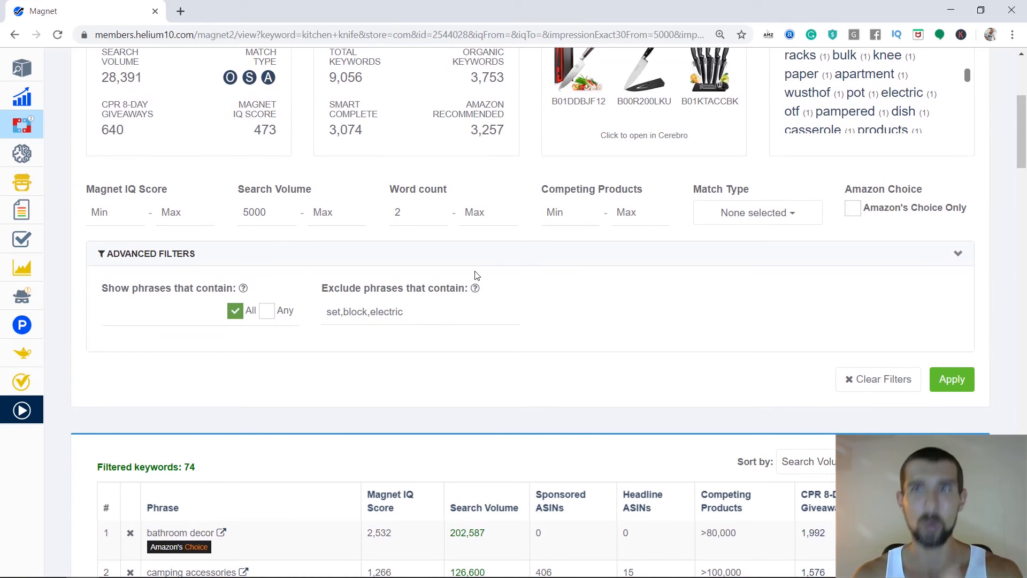
pyautogui.scroll(-2, 477, 275)
pyautogui.tripleClick(199, 336)
pyautogui.click(208, 308)
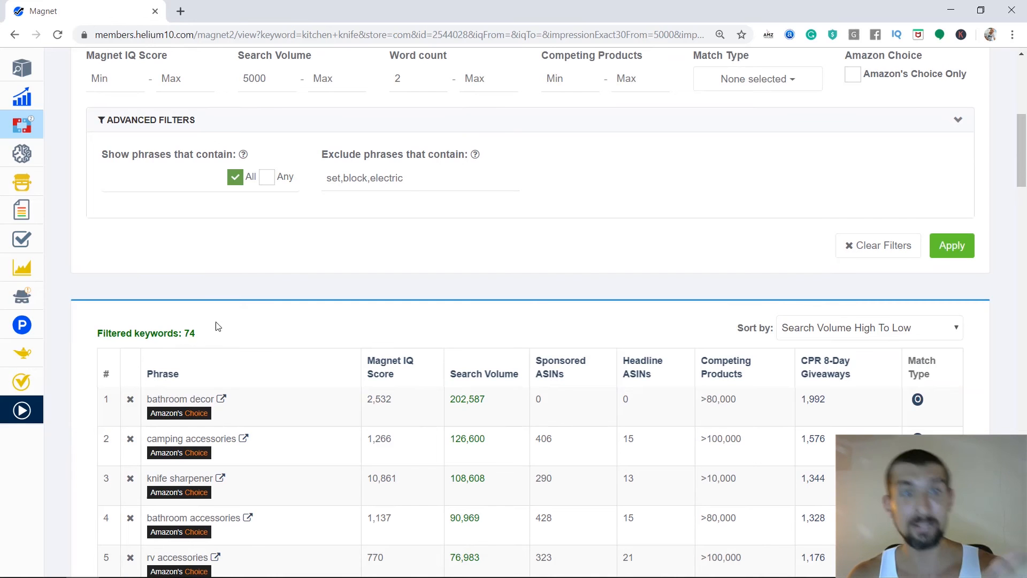
pyautogui.scroll(-1, 211, 342)
pyautogui.scroll(2, 226, 341)
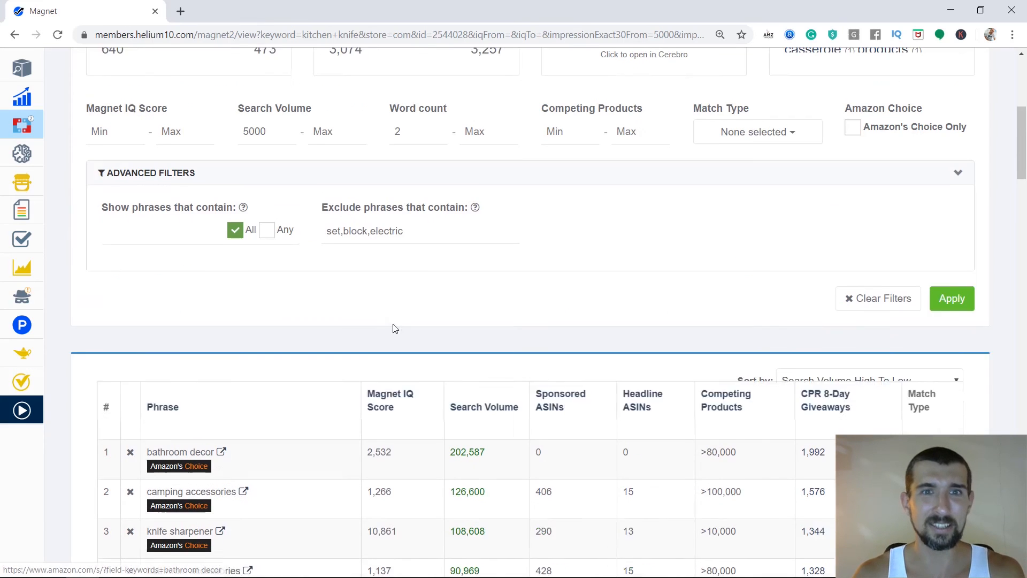
pyautogui.doubleClick(407, 244)
pyautogui.click(354, 248)
pyautogui.hotkey('ctrl', 'a')
pyautogui.write('decor,cam')
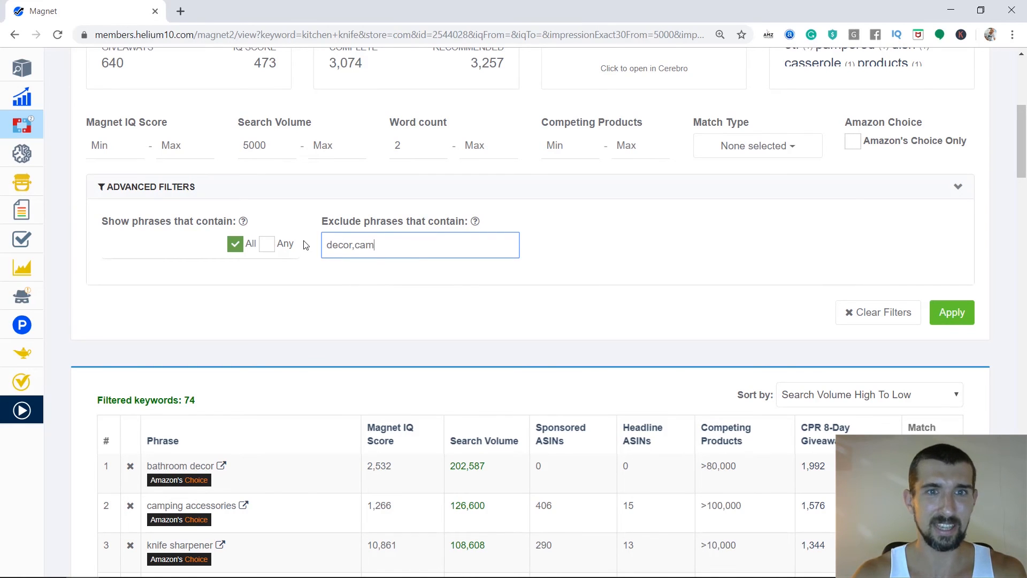
pyautogui.write('ping,sharpener')
pyautogui.click(952, 312)
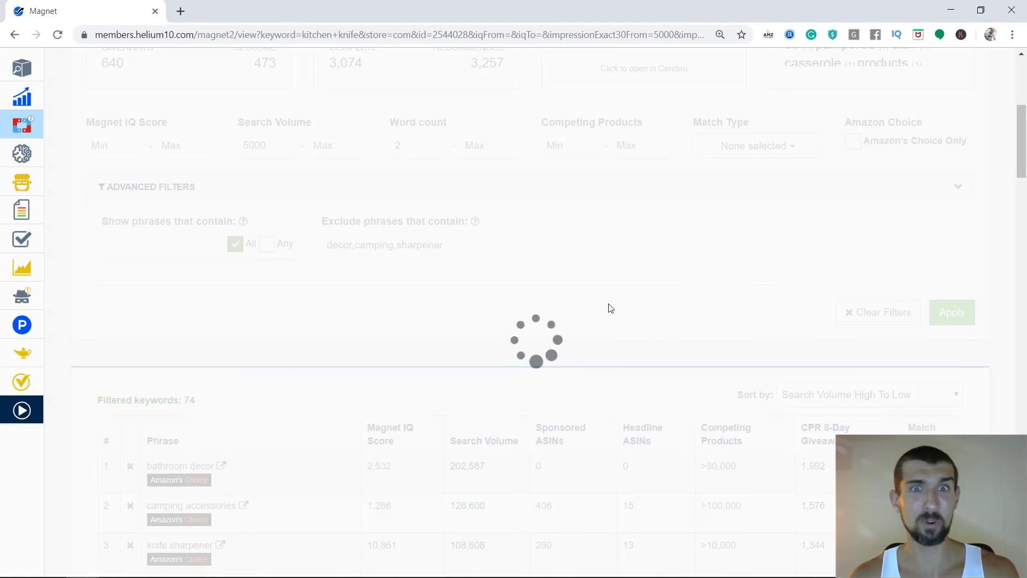
# Add "set" to the end of the excluded terms and reapply the filters
pyautogui.scroll(3, 396, 282)
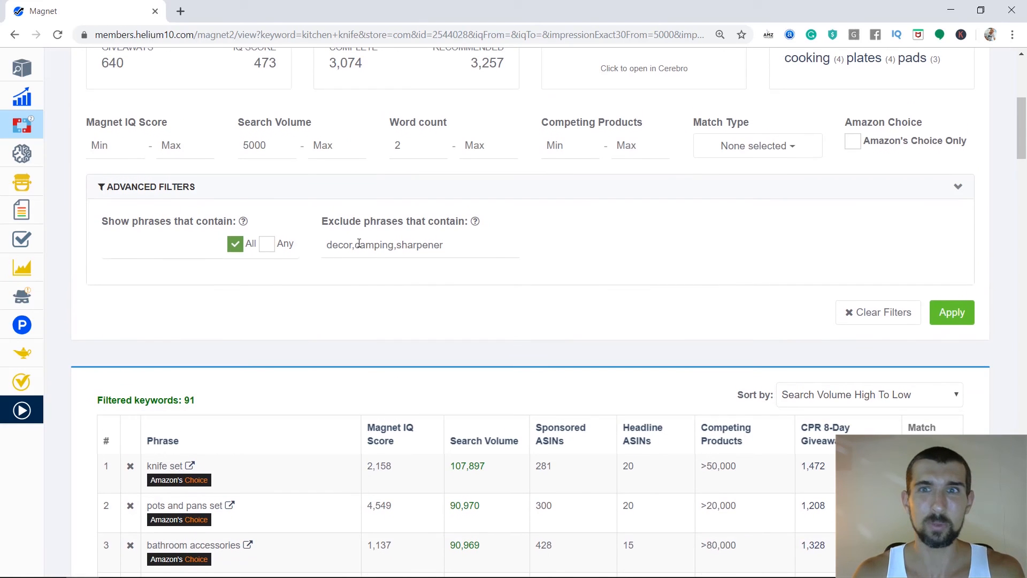
pyautogui.scroll(1, 408, 271)
pyautogui.scroll(-4, 408, 271)
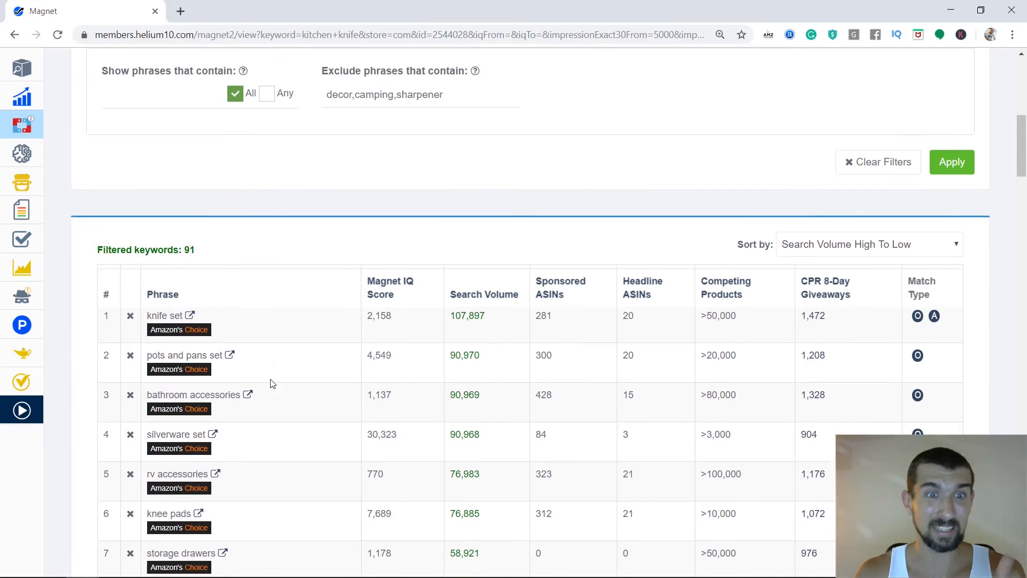
pyautogui.scroll(3, 411, 261)
pyautogui.click(460, 246)
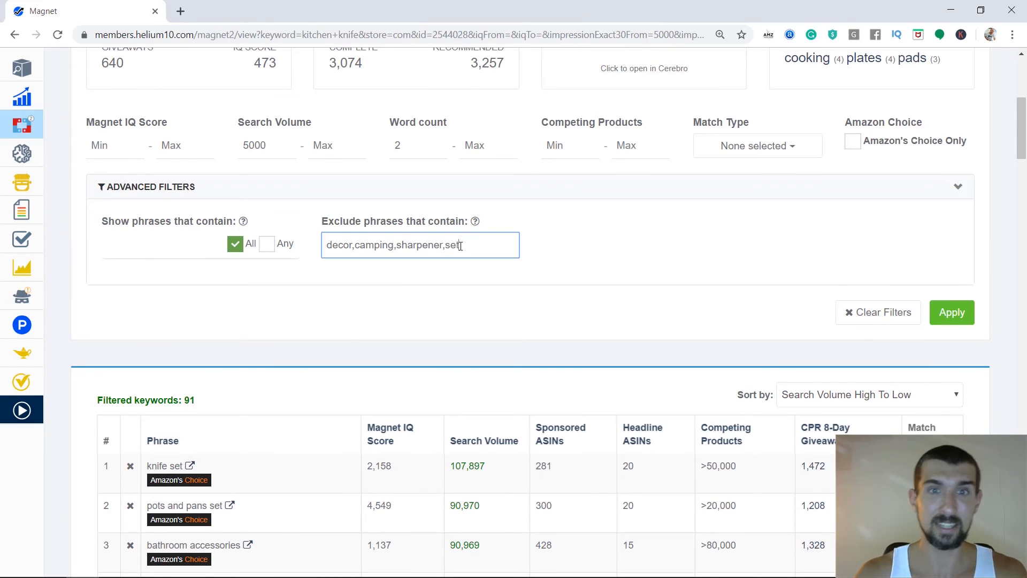
pyautogui.click(953, 316)
# Add "bathroom" to the comma-separated excluded terms and reapply the filters
pyautogui.scroll(-5, 332, 332)
pyautogui.scroll(5, 302, 284)
pyautogui.click(500, 244)
pyautogui.write('bathroom')
pyautogui.click(958, 314)
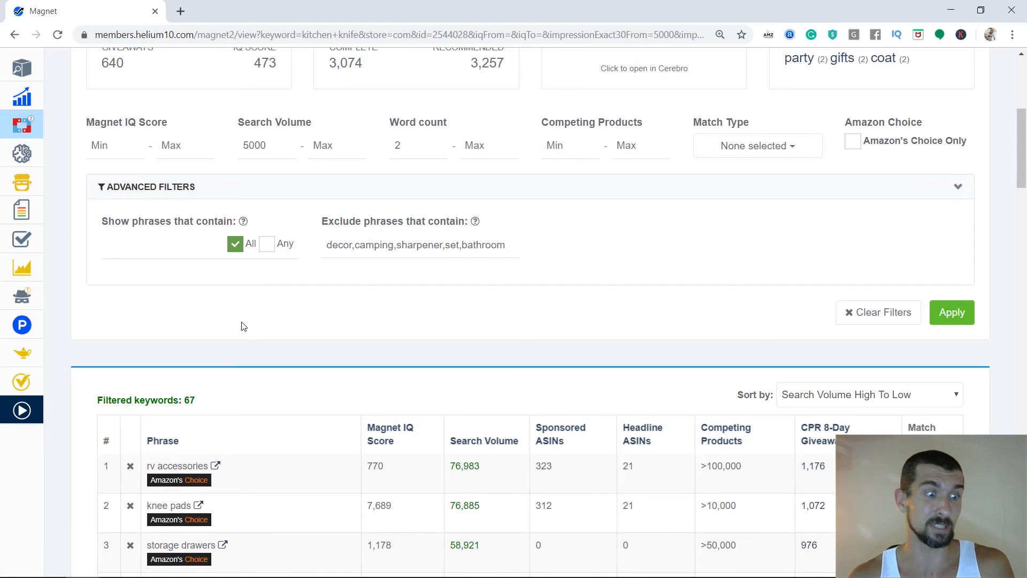
# Review the remaining filtered keywords, their count and the filter for phrases that must be contained
pyautogui.scroll(-2, 224, 428)
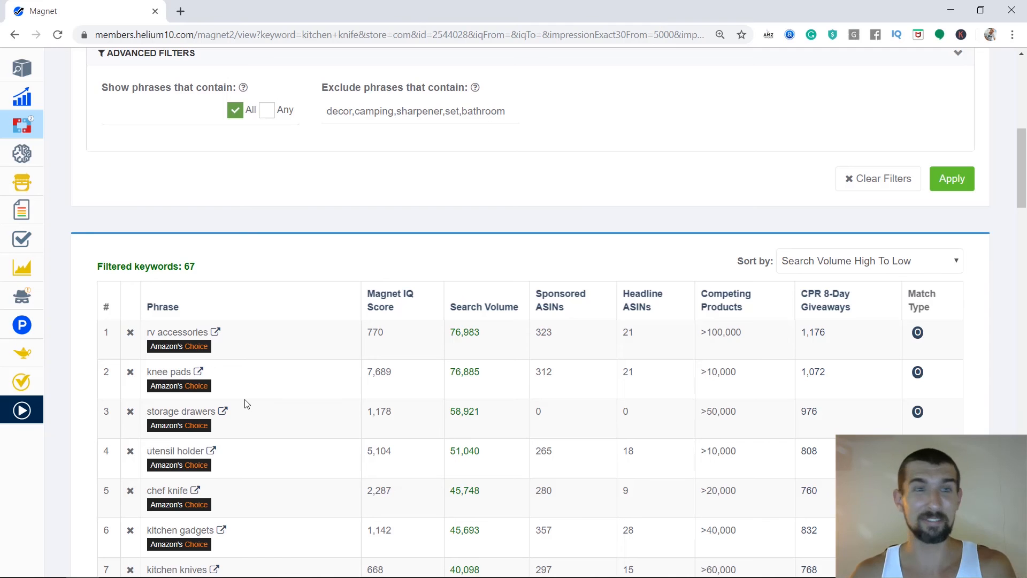
pyautogui.click(218, 130)
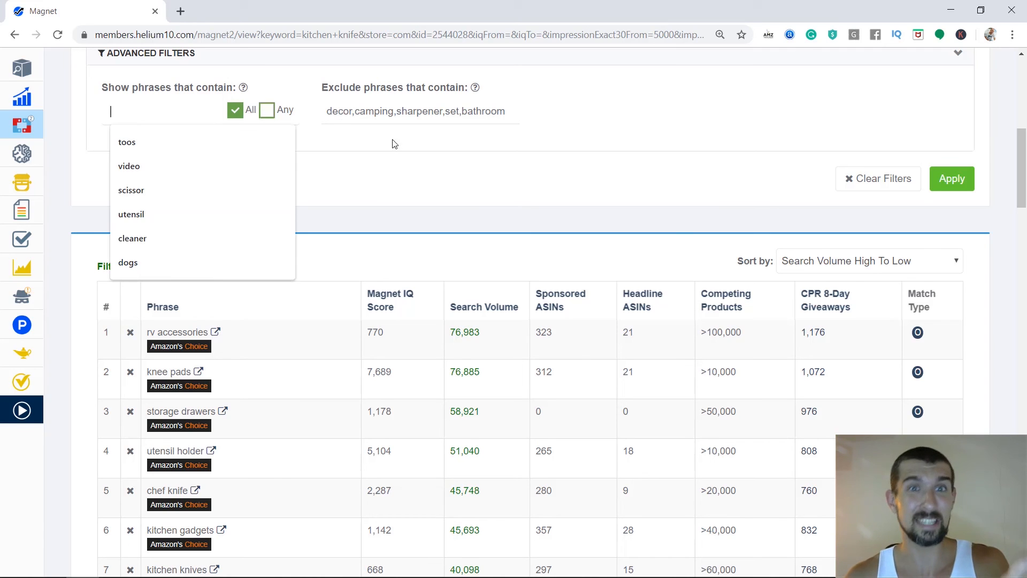
pyautogui.click(422, 158)
pyautogui.scroll(2, 285, 394)
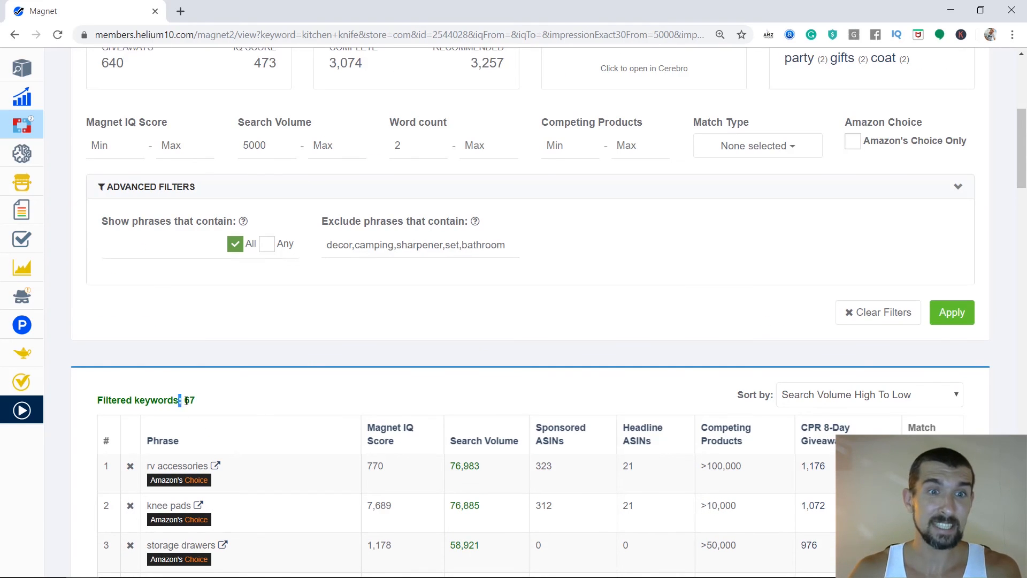
# Export the filtered keywords as an Excel file named "helium10-magnet2-kitchen knife" and save it on the Desktop
pyautogui.scroll(2, 367, 374)
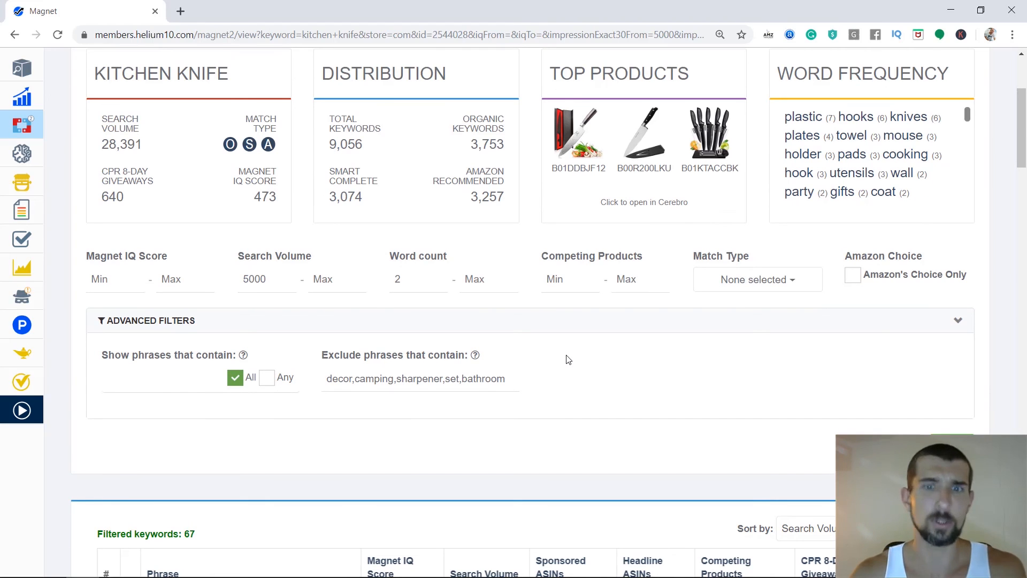
pyautogui.scroll(2, 568, 359)
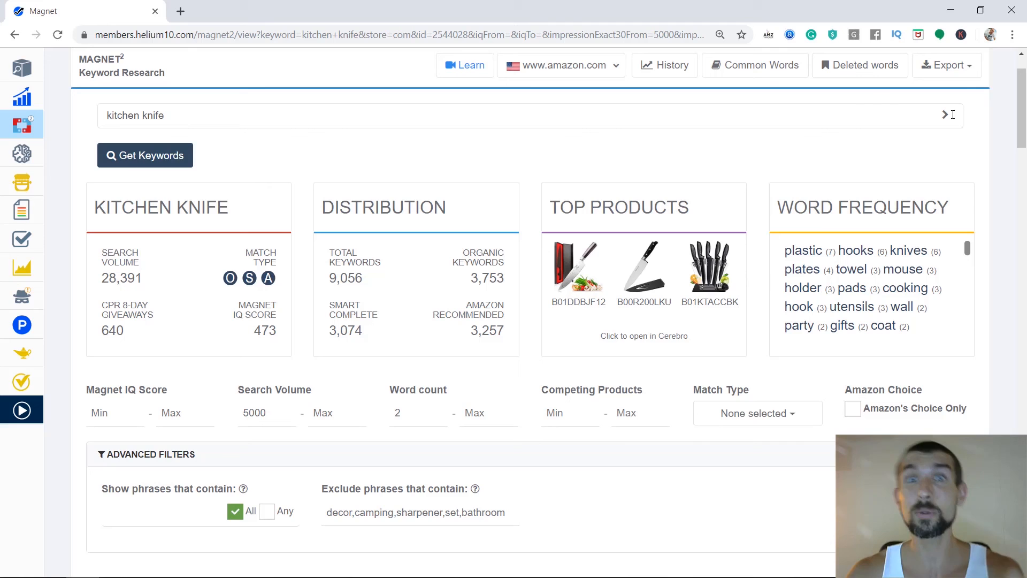
pyautogui.scroll(1, 970, 73)
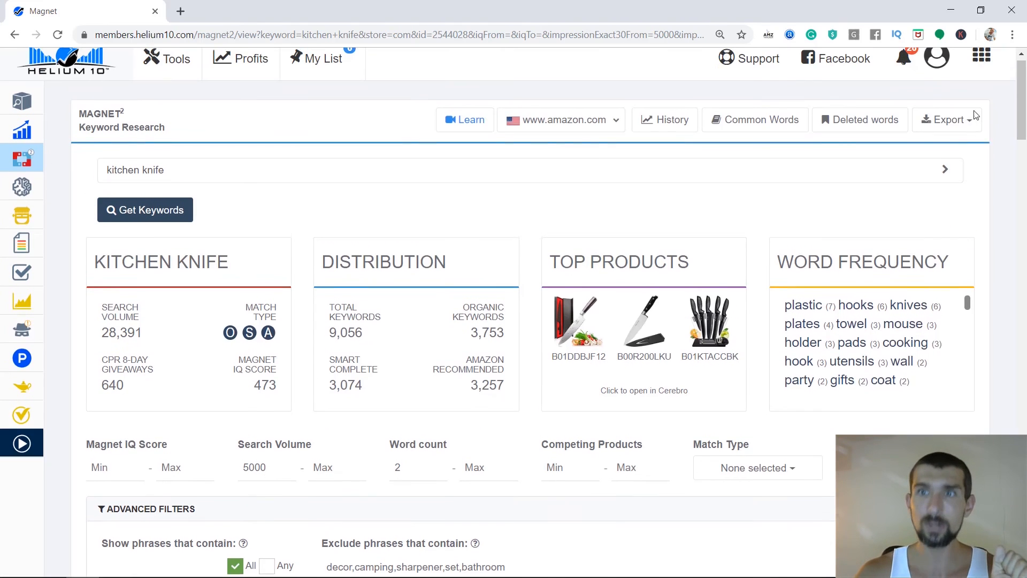
pyautogui.click(966, 141)
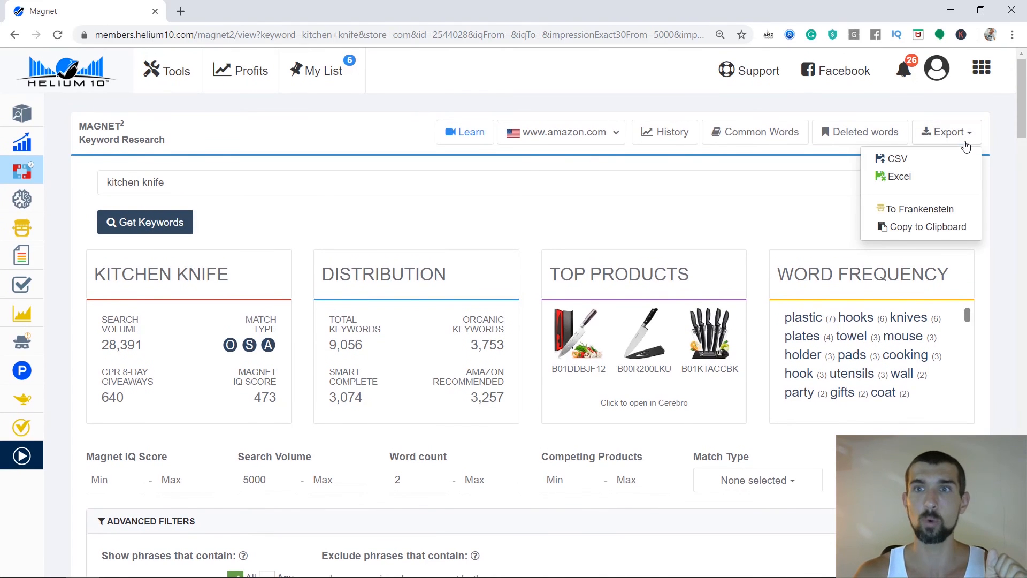
pyautogui.click(906, 177)
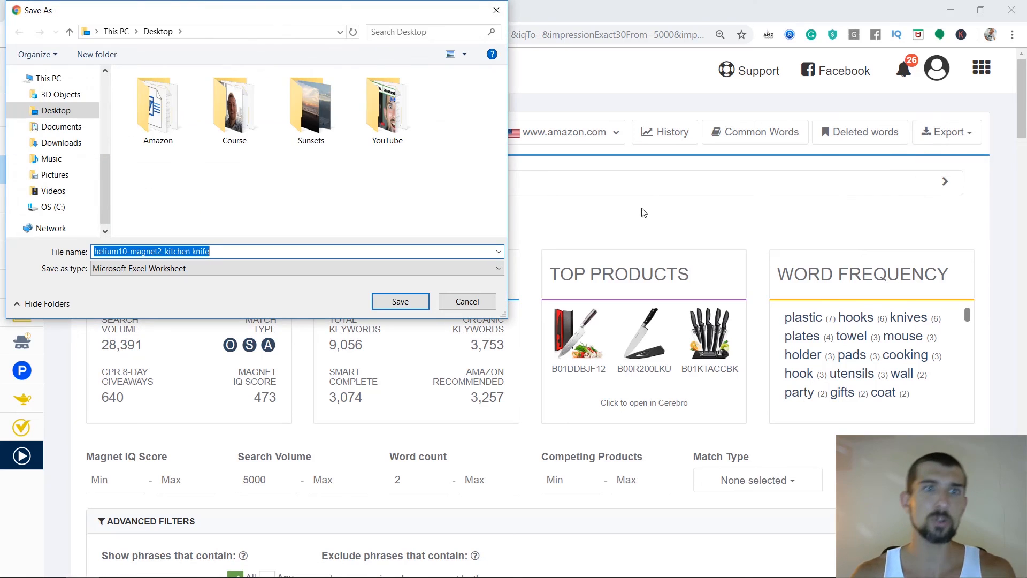
pyautogui.click(58, 110)
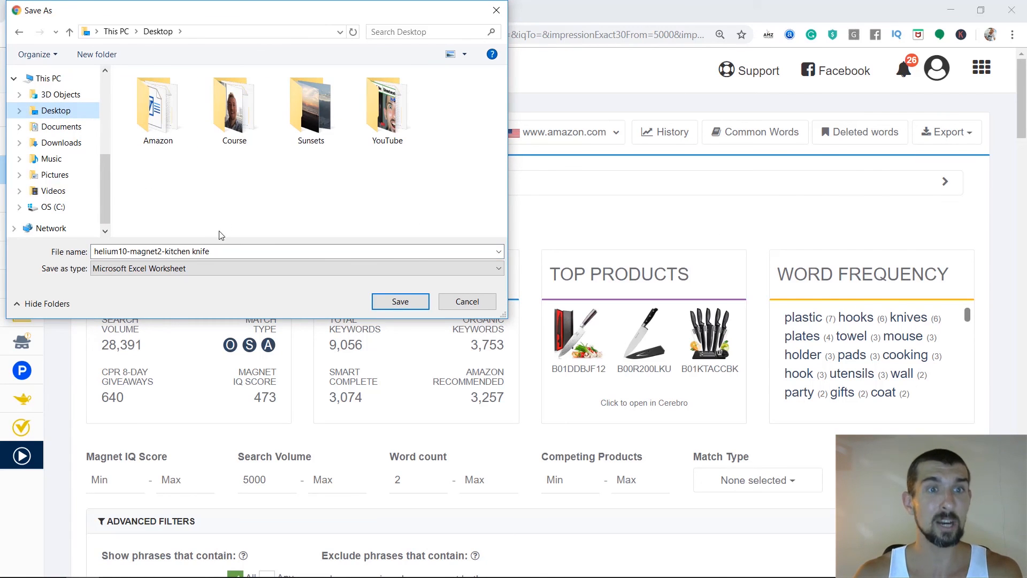
pyautogui.click(400, 301)
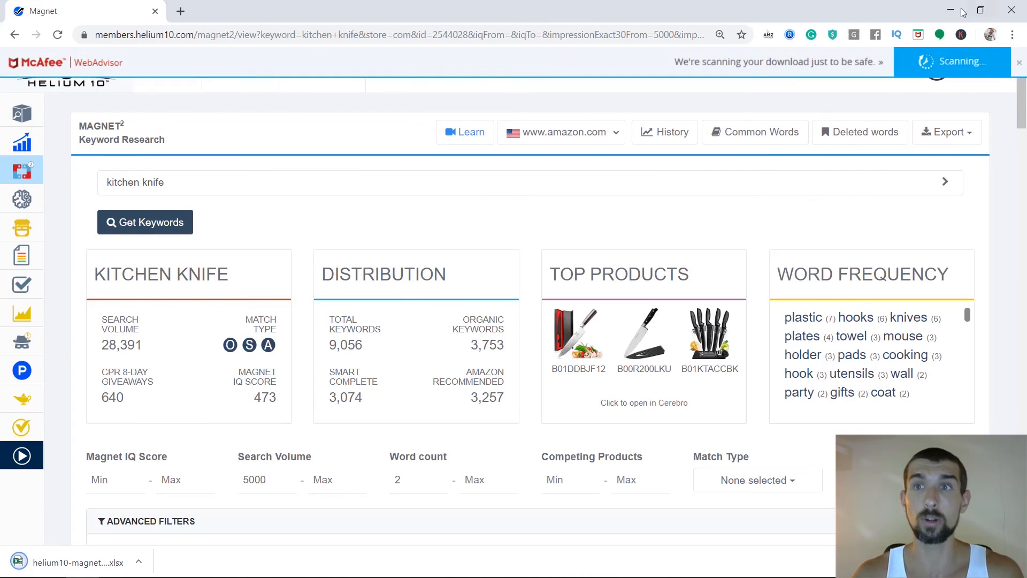
# Open the exported kitchen knife workbook from the desktop in Excel and enable editing
pyautogui.click(947, 4)
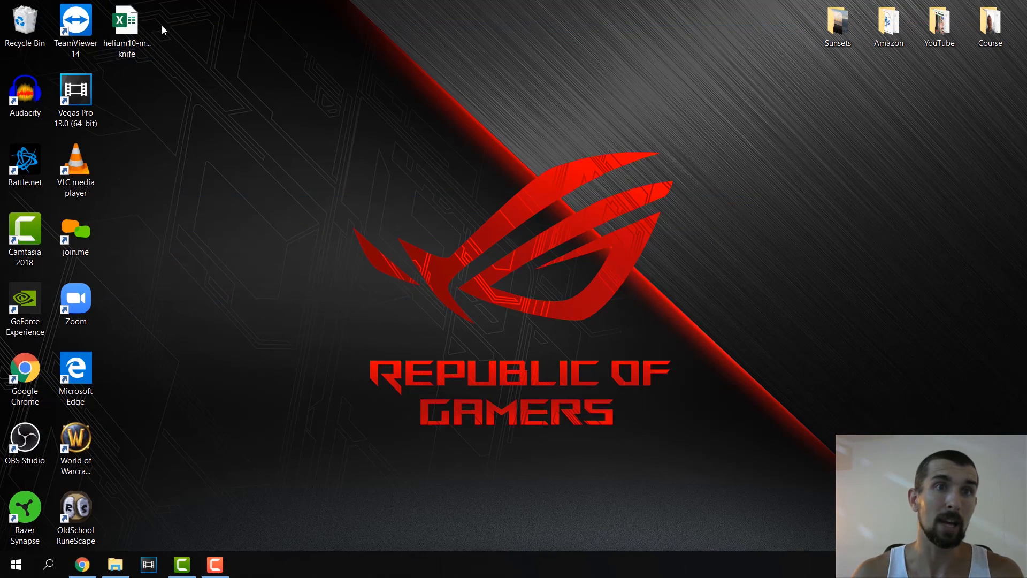
pyautogui.click(143, 45)
pyautogui.doubleClick(143, 45)
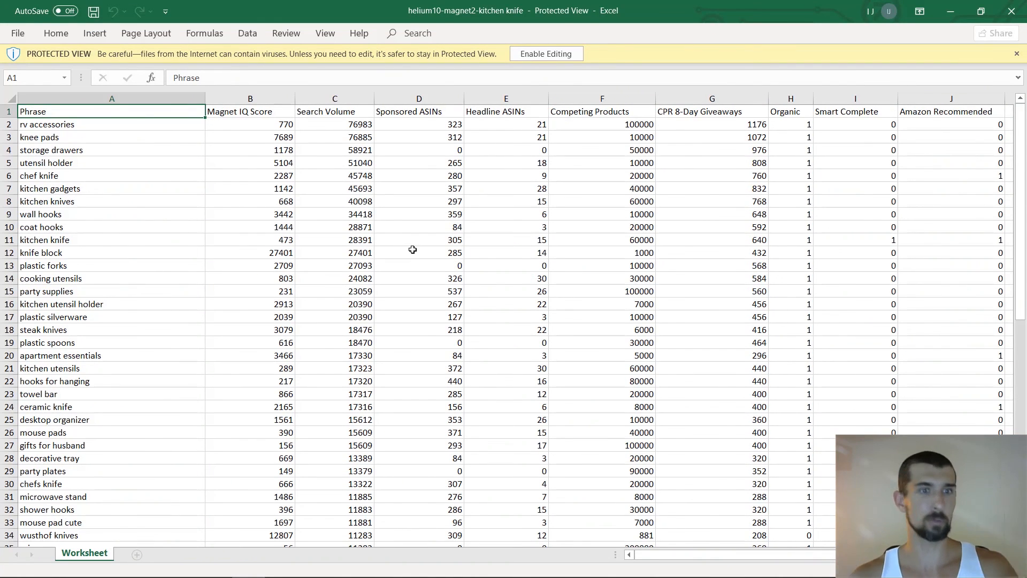
pyautogui.click(267, 97)
pyautogui.rightClick(263, 96)
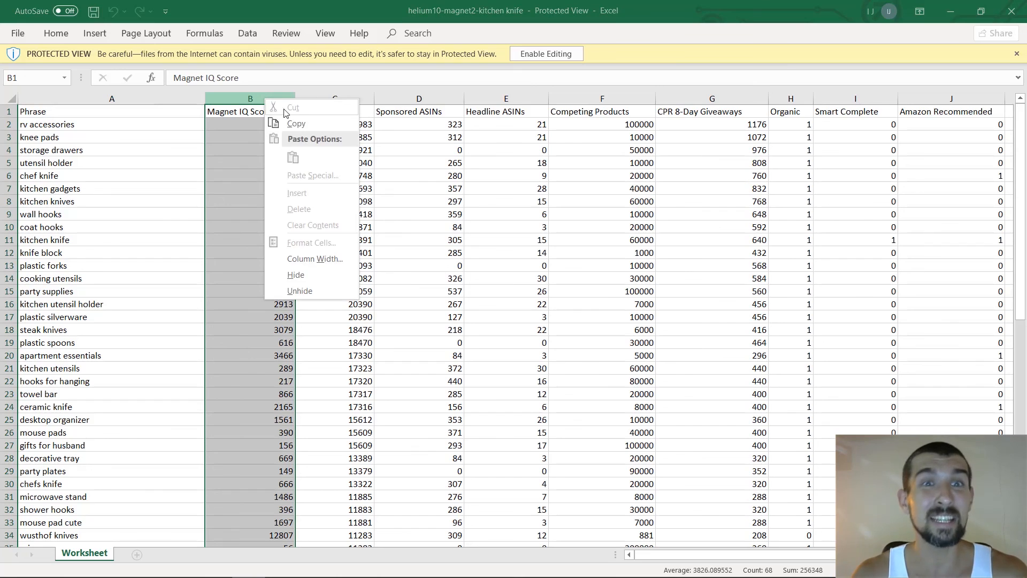
pyautogui.click(532, 56)
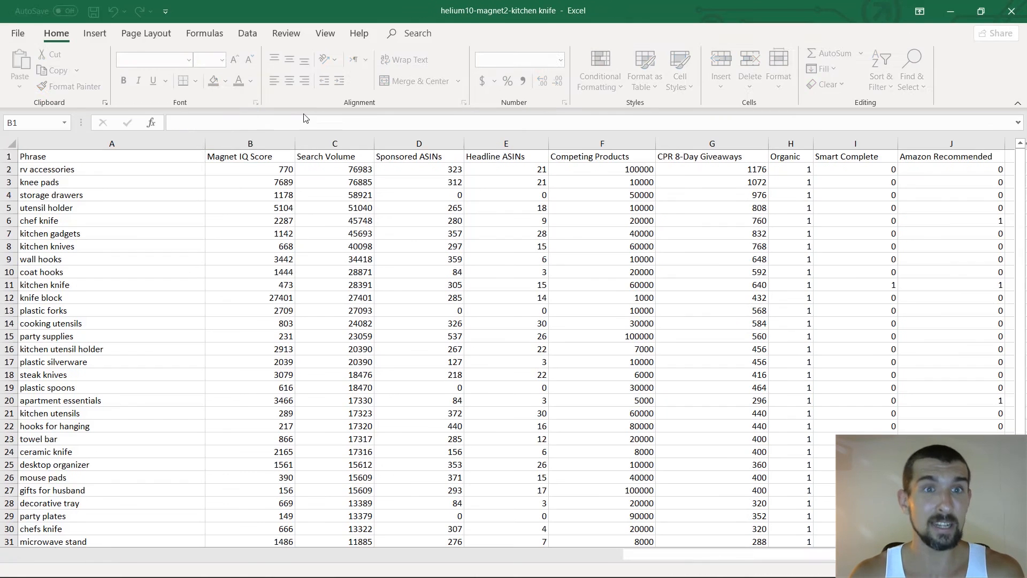
# Delete the Magnet IQ Score column from the worksheet
pyautogui.click(258, 143)
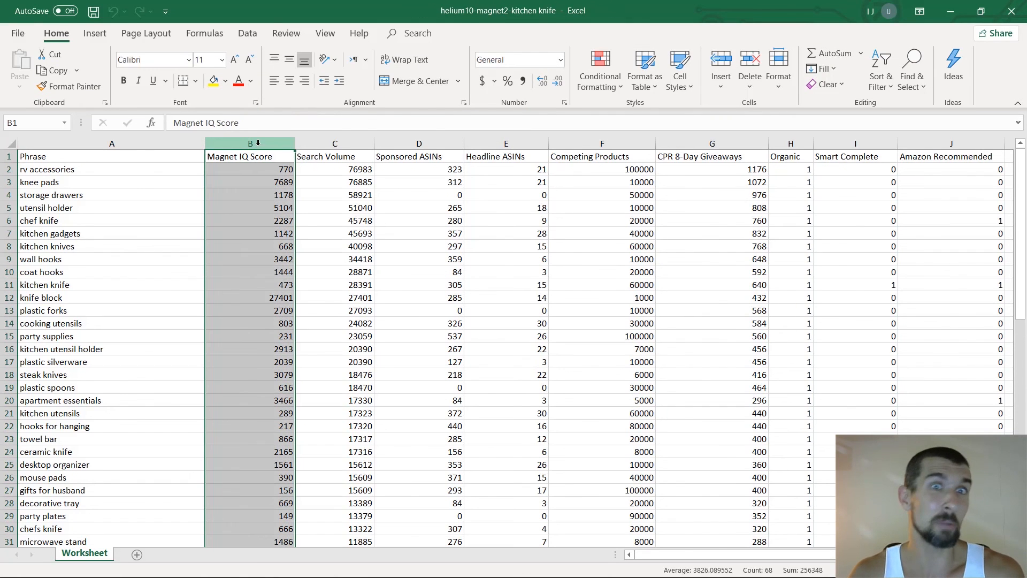
pyautogui.rightClick(258, 143)
pyautogui.click(313, 257)
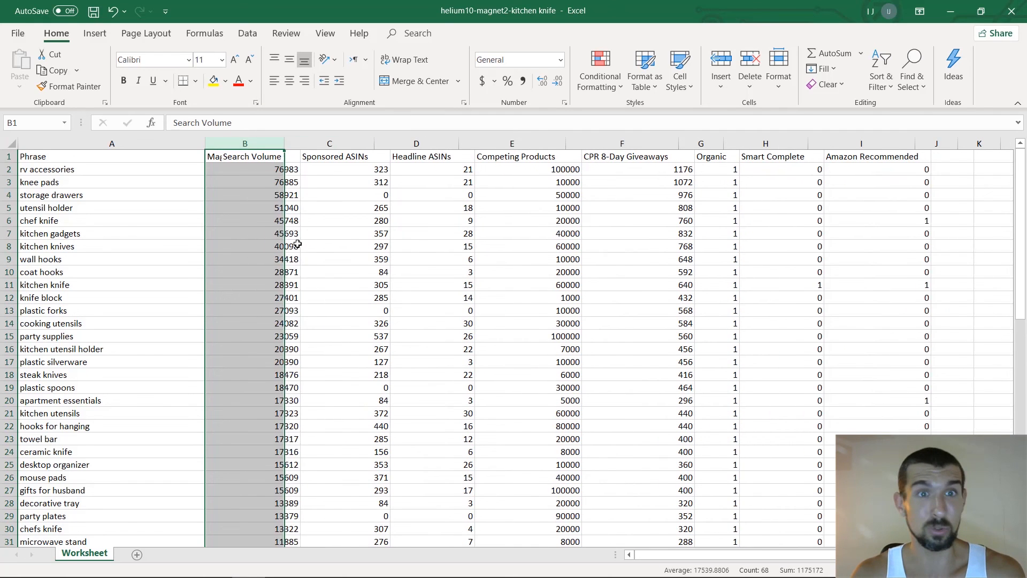
pyautogui.click(206, 172)
pyautogui.click(245, 157)
pyautogui.click(232, 186)
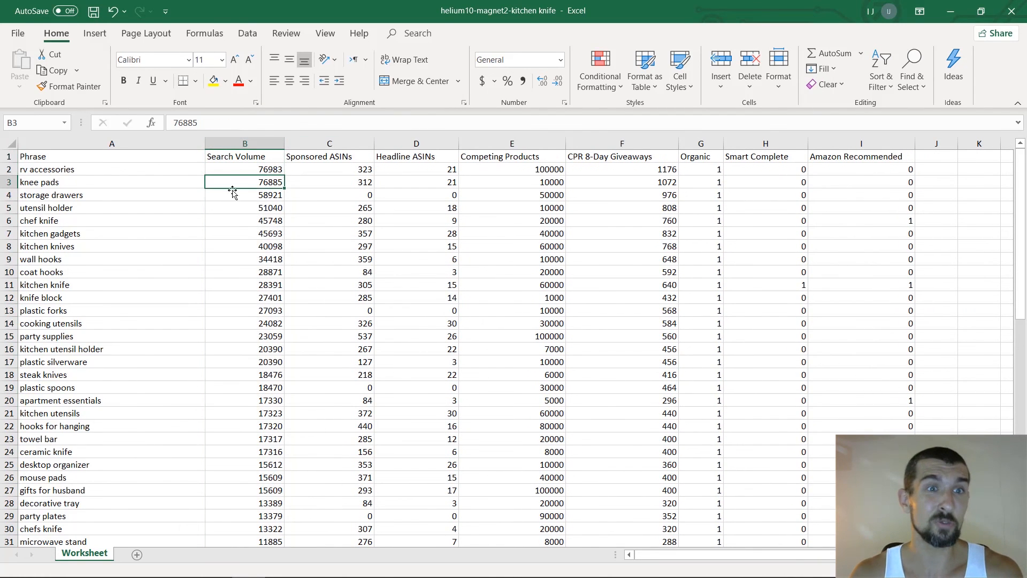
# Delete all columns from Sponsored ASINs through Amazon Recommended, keeping only Phrase and Search Volume
pyautogui.moveTo(329, 144)
pyautogui.mouseDown()
pyautogui.moveTo(866, 161)
pyautogui.moveTo(868, 145)
pyautogui.mouseUp()
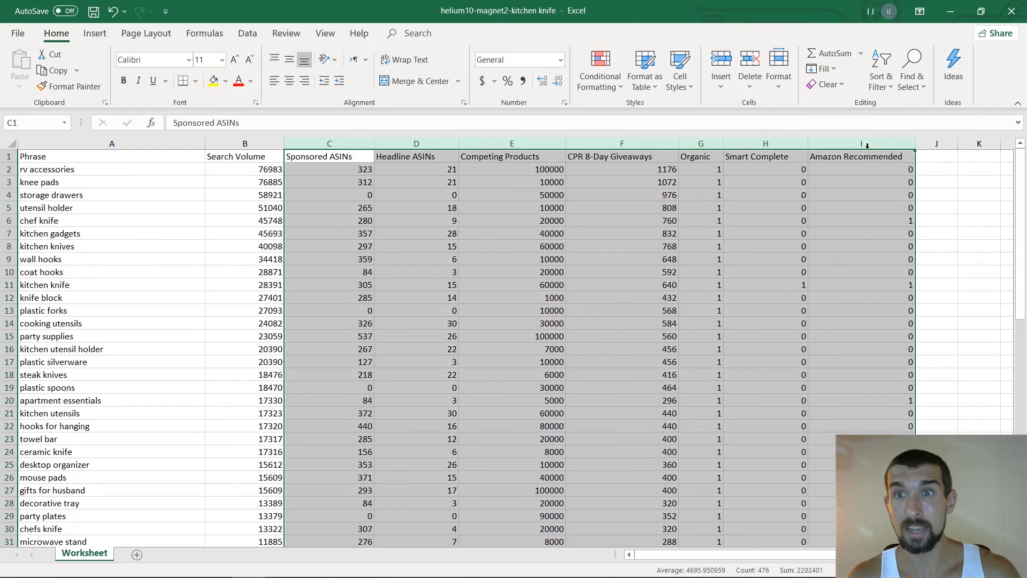
pyautogui.rightClick(867, 145)
pyautogui.click(909, 271)
pyautogui.click(691, 285)
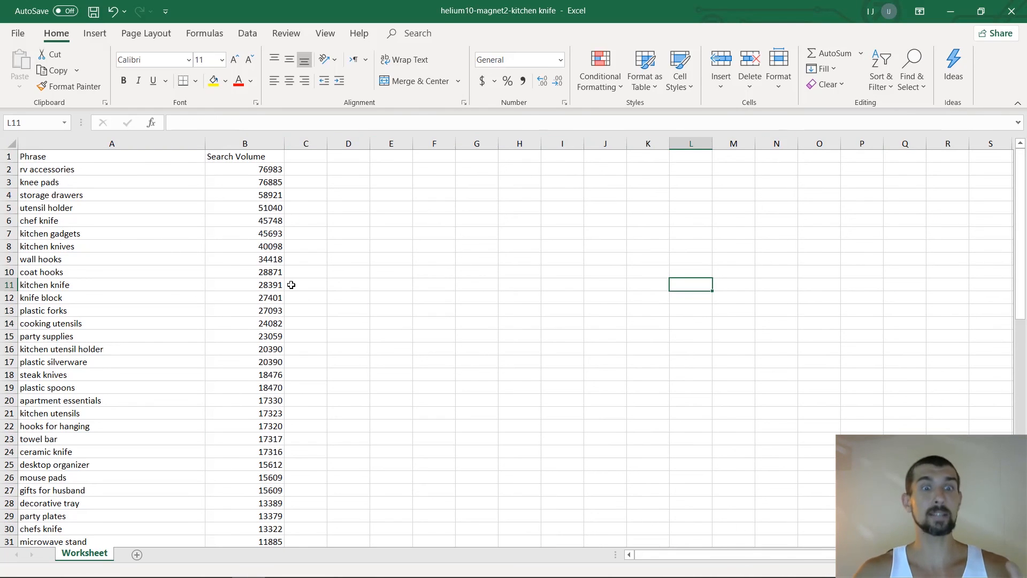
# Rename the worksheet as "Magnet Keywords Knife"
pyautogui.doubleClick(85, 555)
pyautogui.write('Mag')
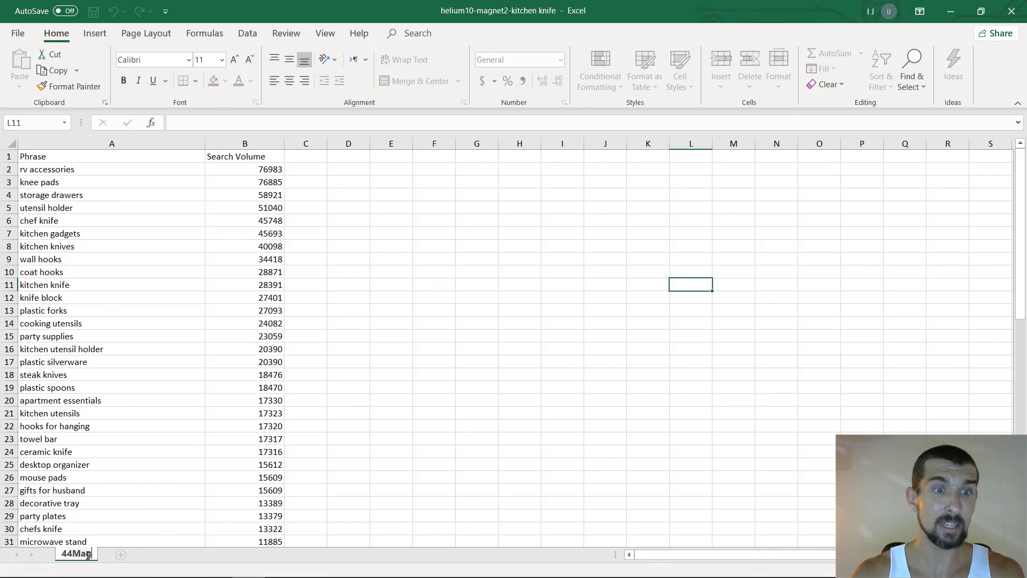
pyautogui.write('net Keywords Knife')
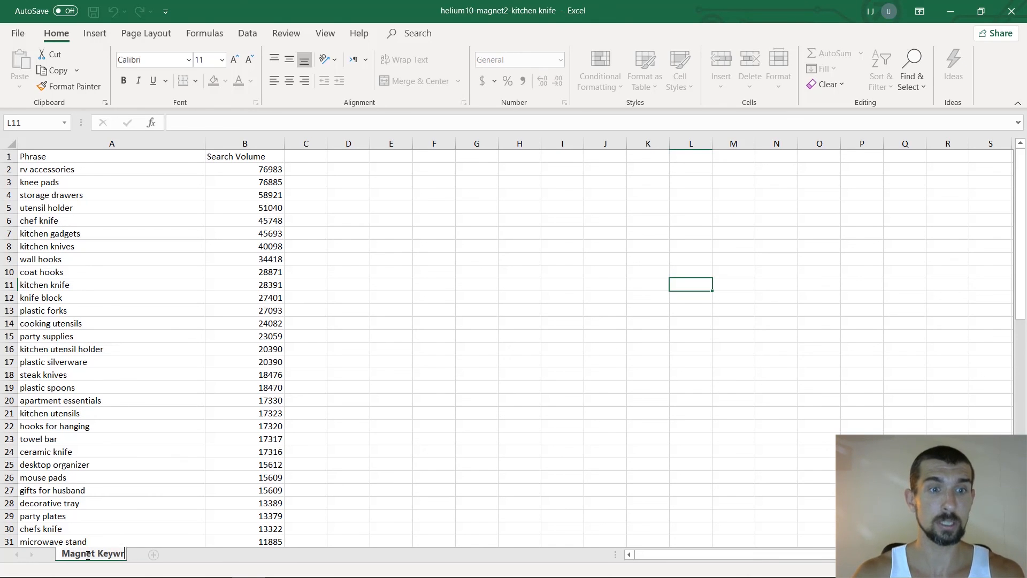
pyautogui.click(362, 388)
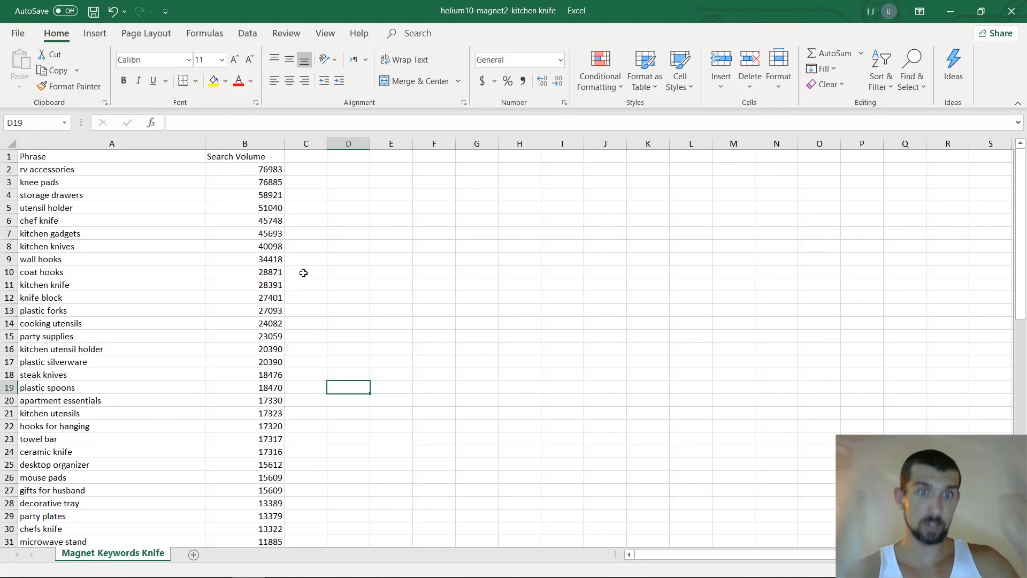
# Look over the exported phrases and the values in the Search Volume column
pyautogui.scroll(-1, 201, 209)
pyautogui.scroll(1, 200, 223)
pyautogui.scroll(1, 199, 223)
pyautogui.click(278, 208)
pyautogui.click(271, 182)
pyautogui.click(261, 205)
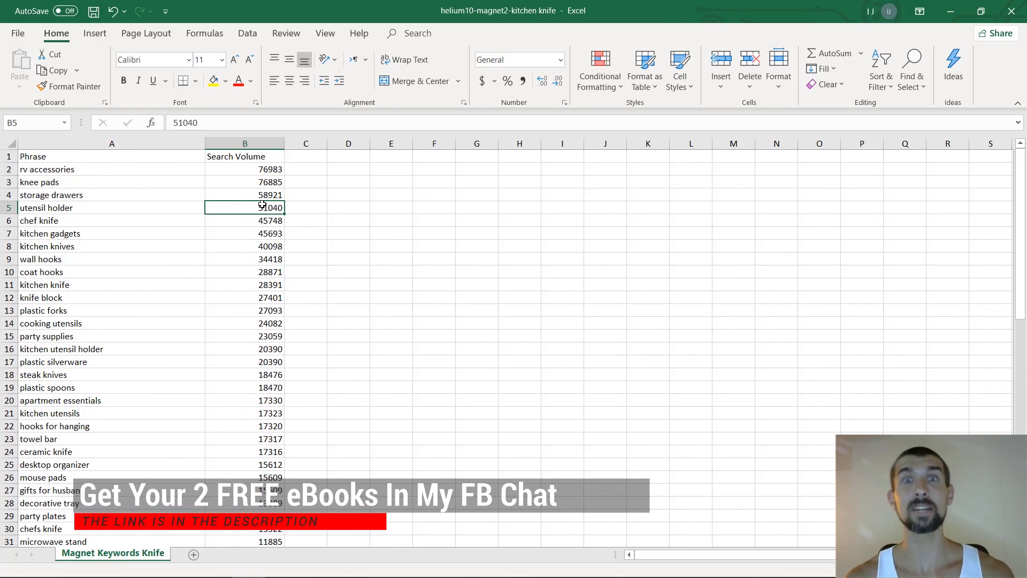